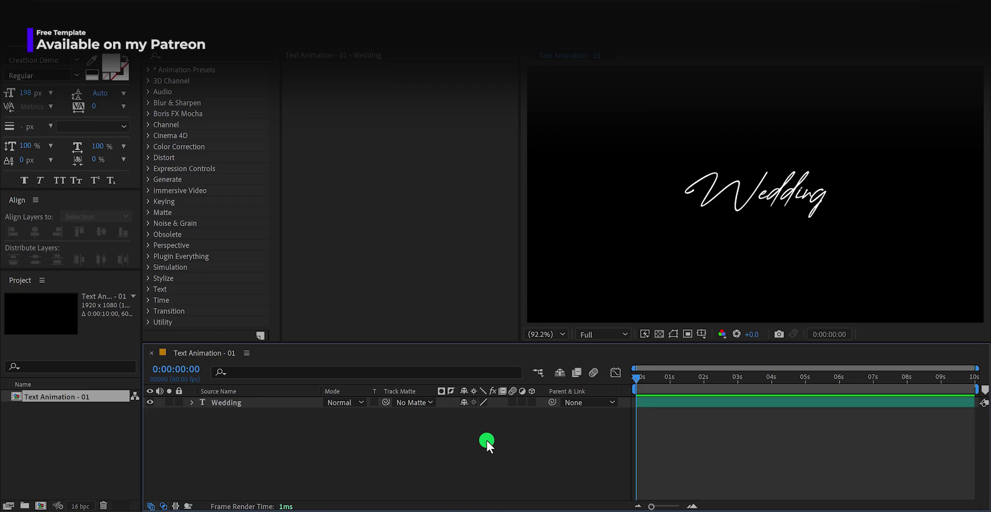
Step: Add a Blur text animator to the Wedding layer and set its blur to 50 in both directions
click(238, 403)
click(194, 404)
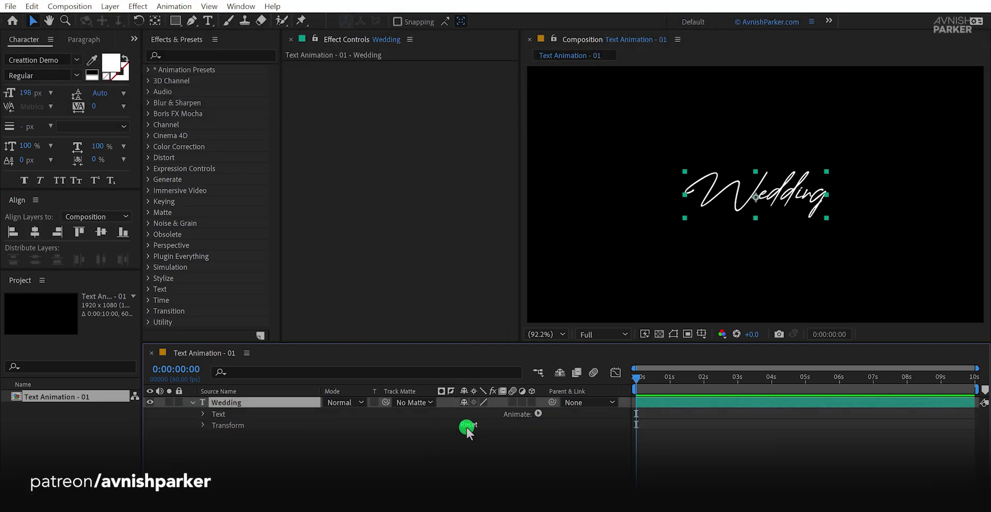
click(537, 414)
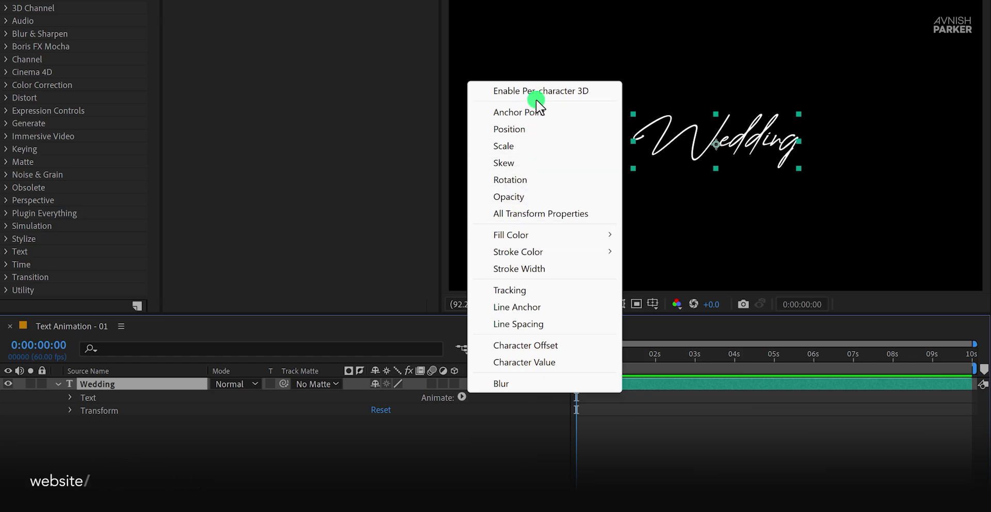
click(521, 382)
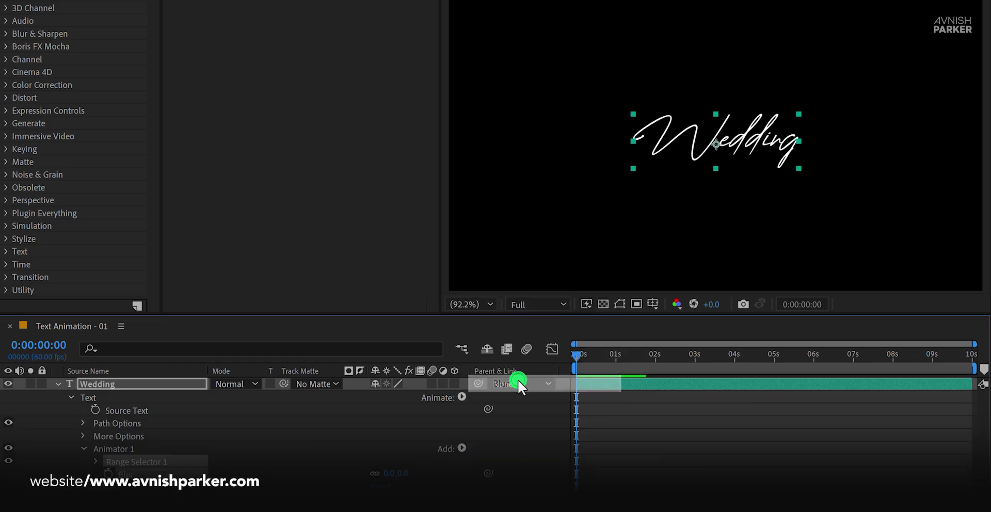
click(267, 474)
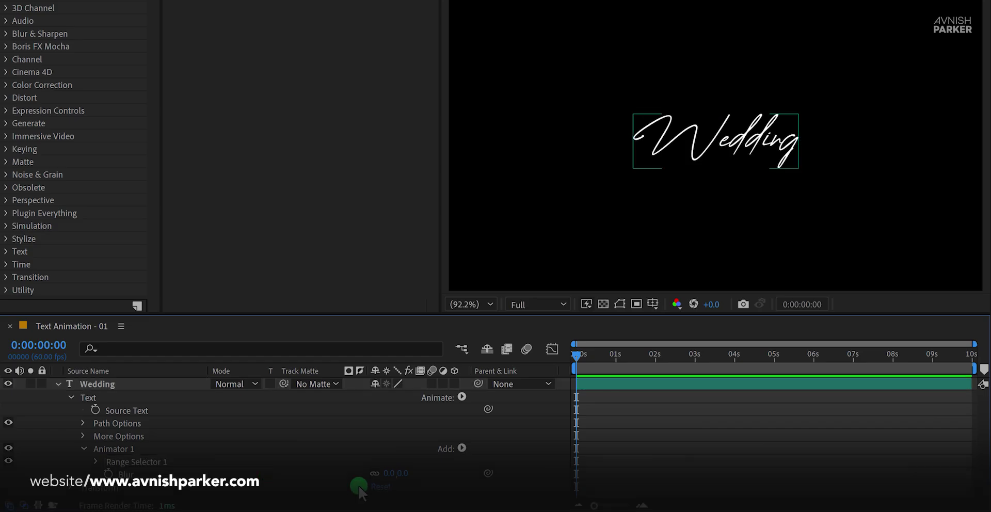
drag(401, 478, 423, 465)
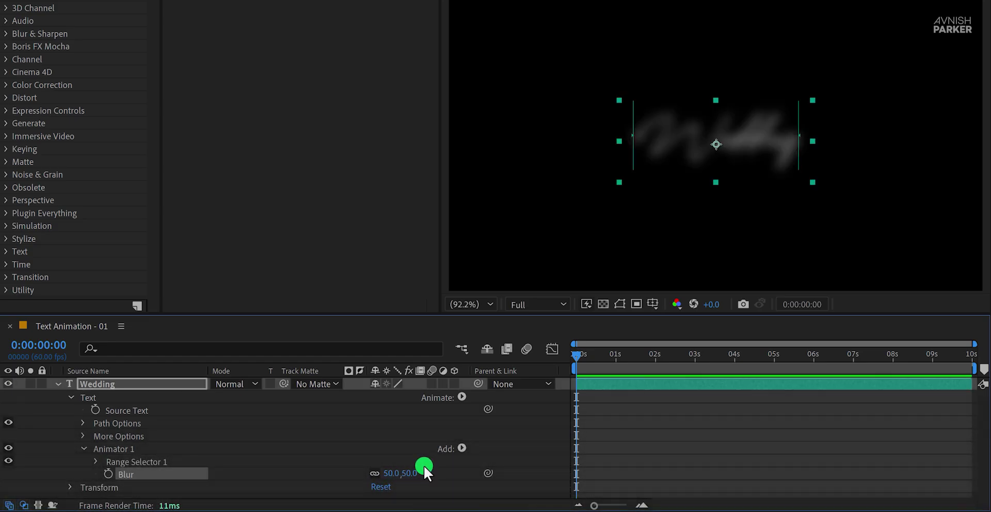
Step: Keyframe the range selector's Offset from -100% at the start to 100% at about two seconds, and preview the animation
click(96, 462)
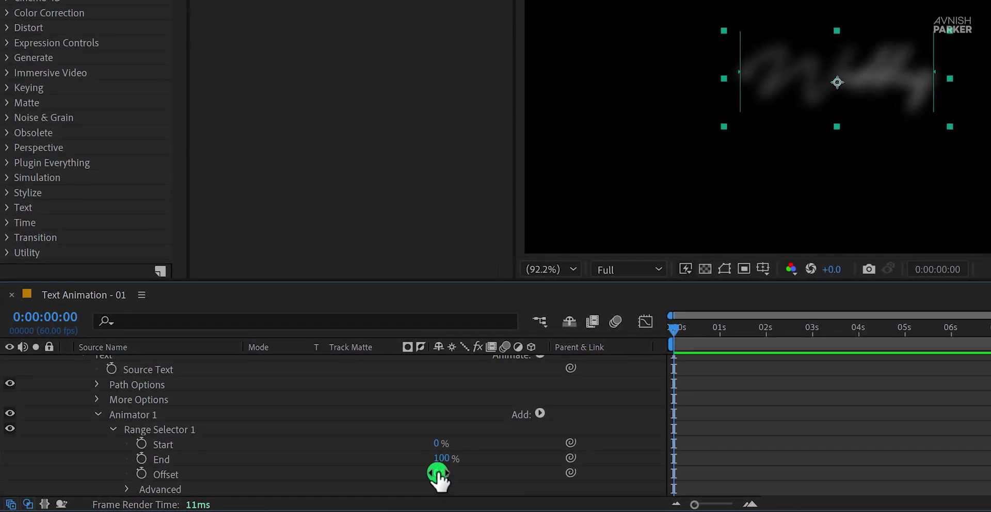
drag(436, 474, 419, 474)
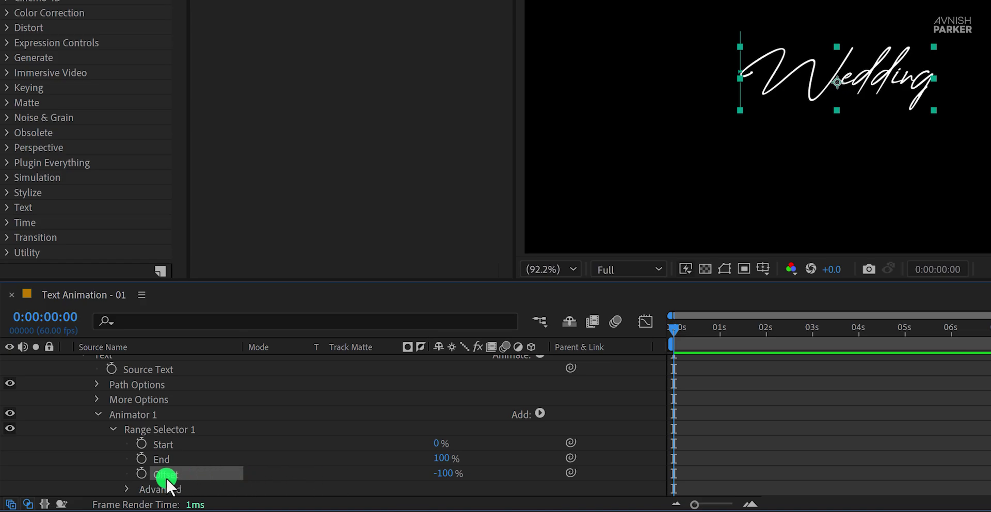
click(141, 474)
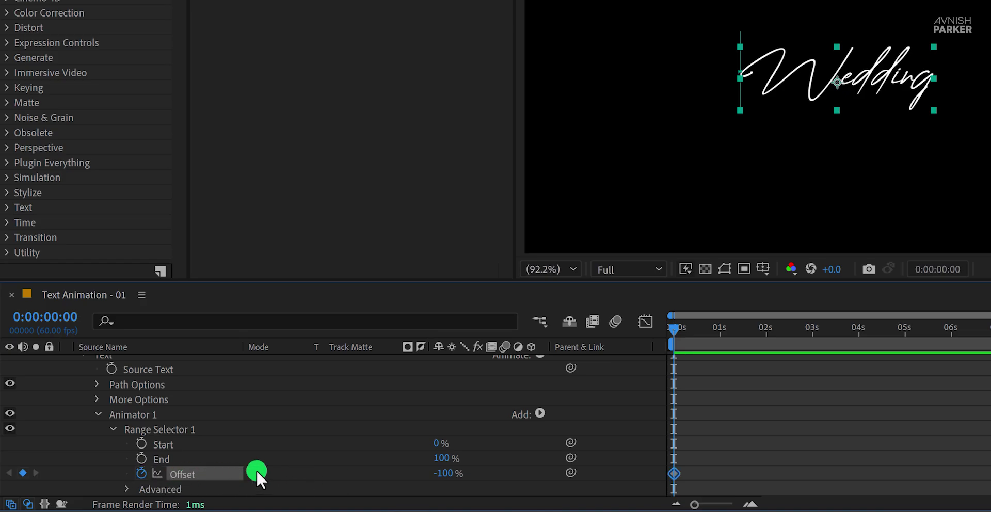
click(765, 334)
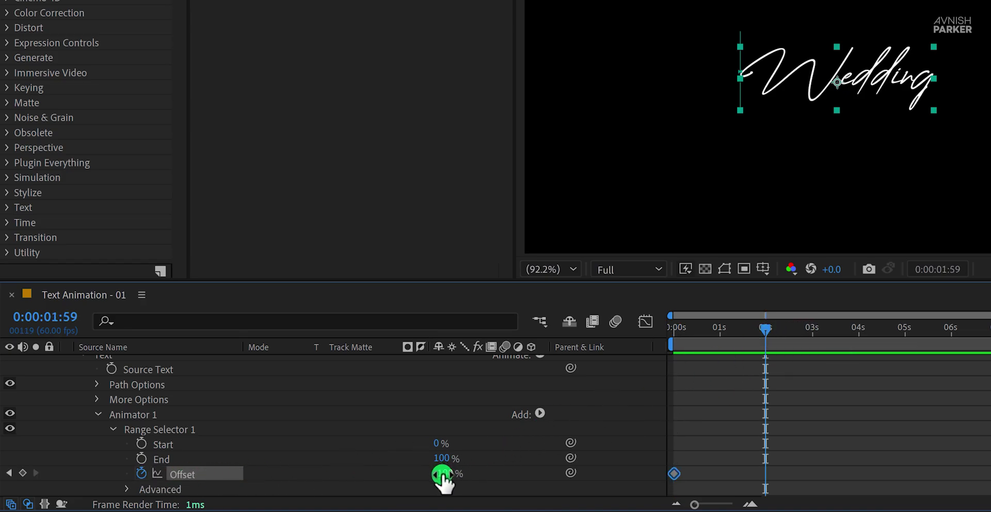
drag(442, 475, 470, 472)
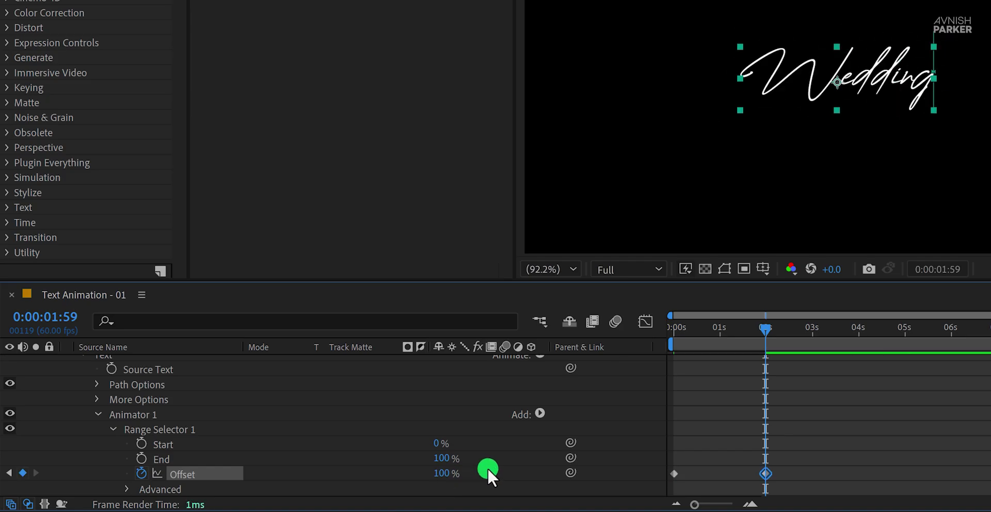
click(488, 468)
key(space)
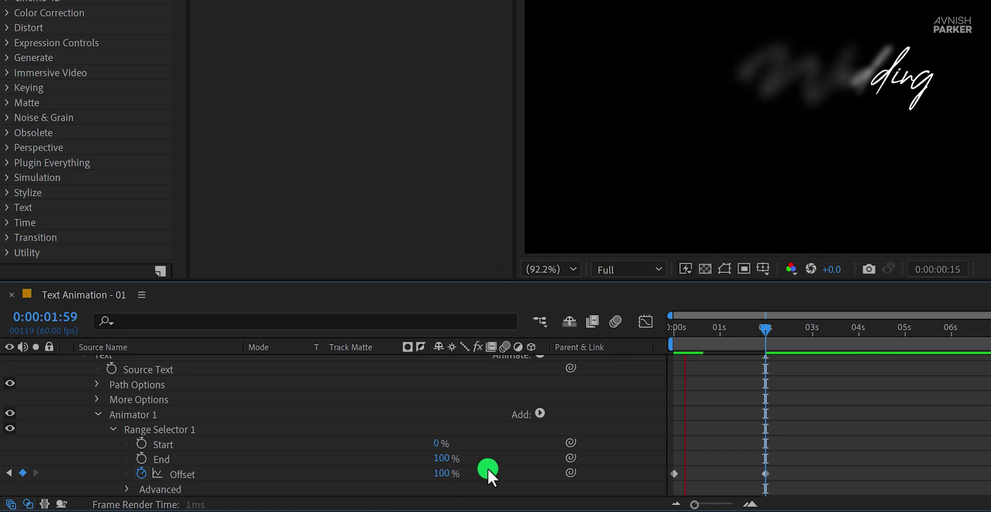
key(space)
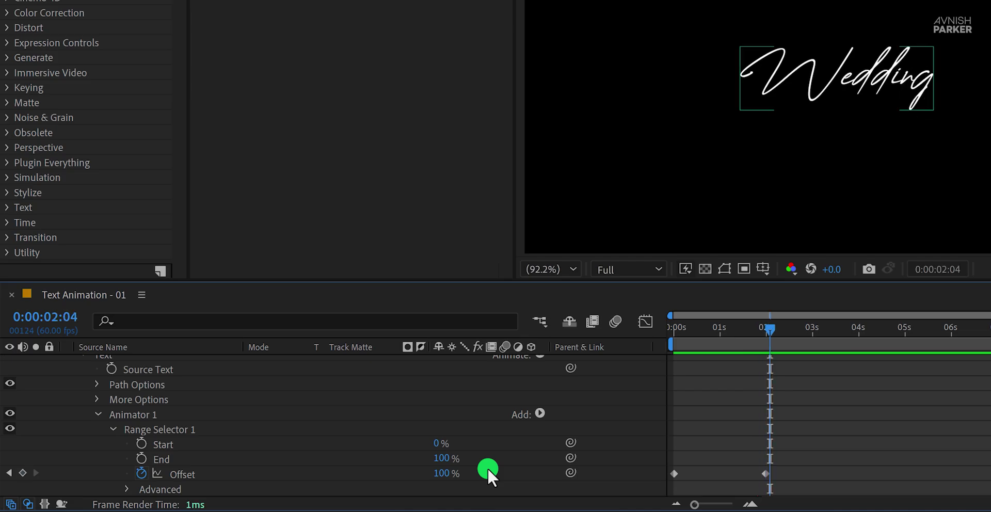
Step: Set the range selector's advanced shape to Ramp Up with Ease High and Ease Low at 50%, and preview the animation
scroll(332, 457, down, 1)
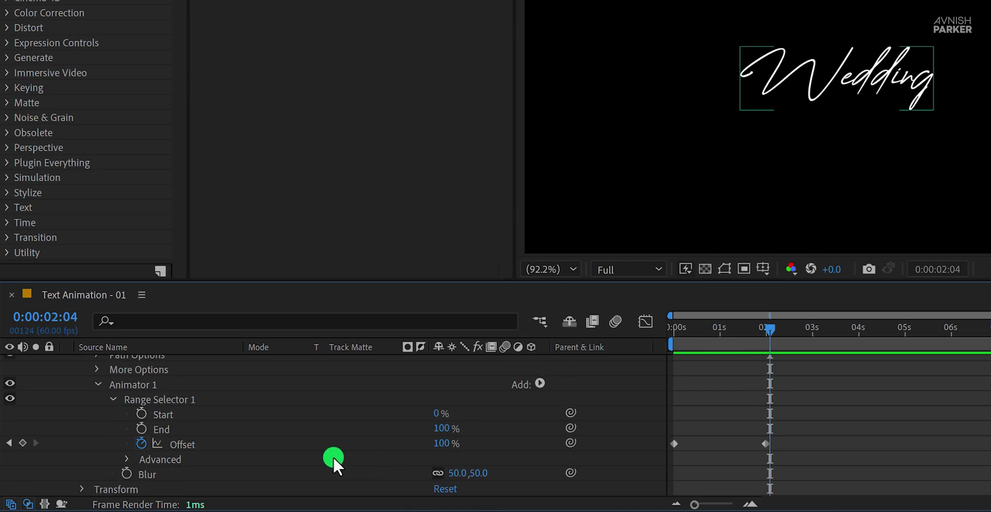
click(127, 458)
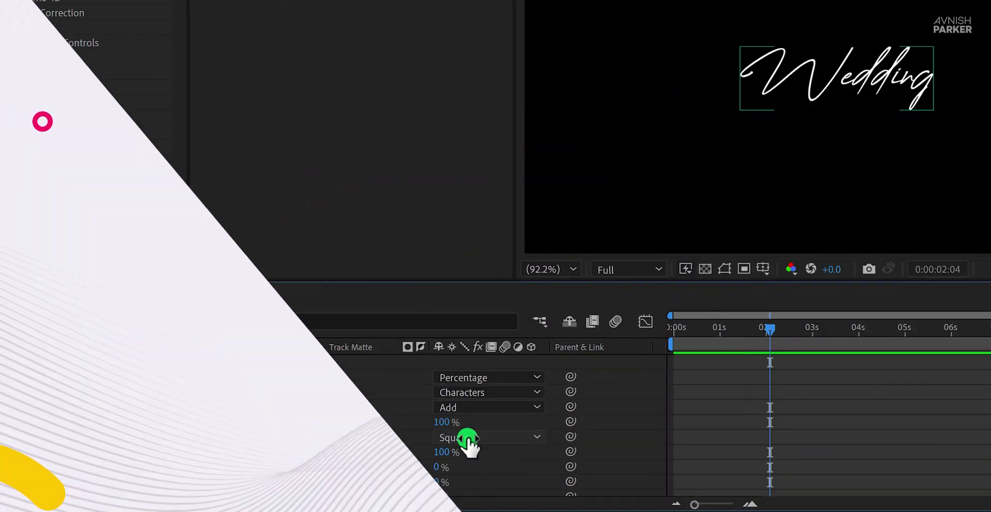
click(465, 438)
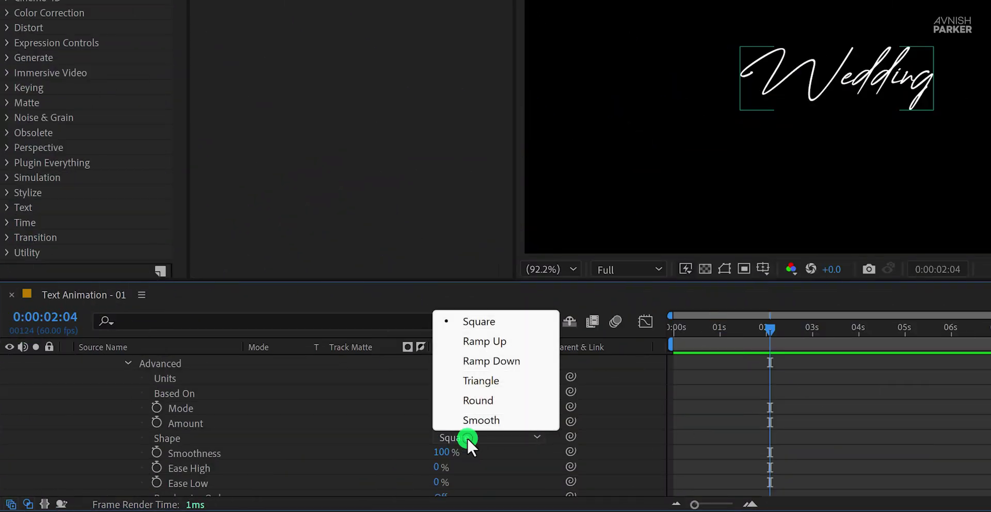
click(520, 343)
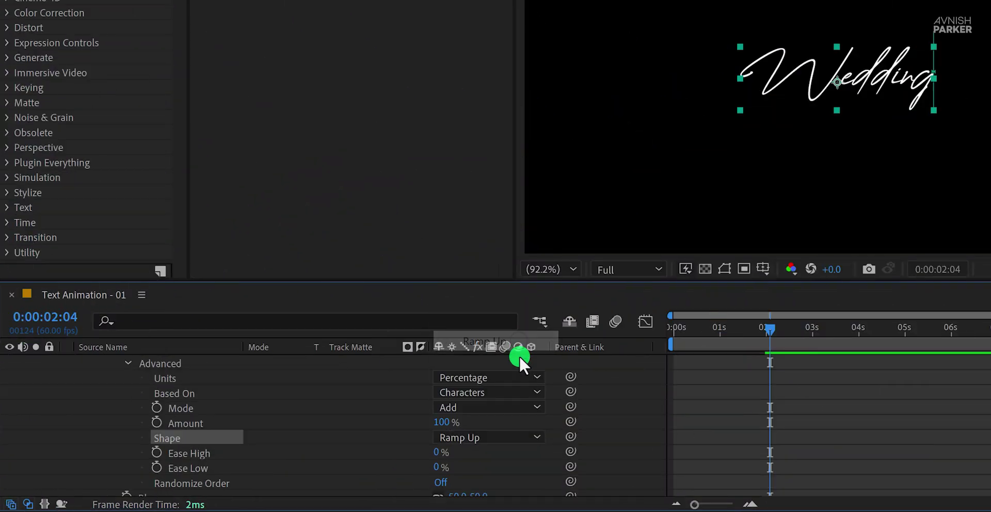
click(436, 453)
text(50)
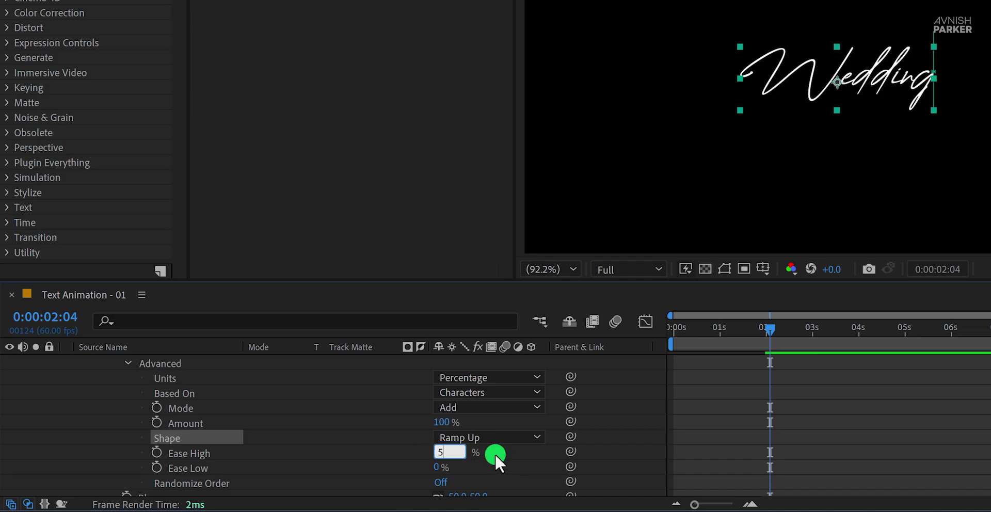
key(Tab)
text(50)
key(Return)
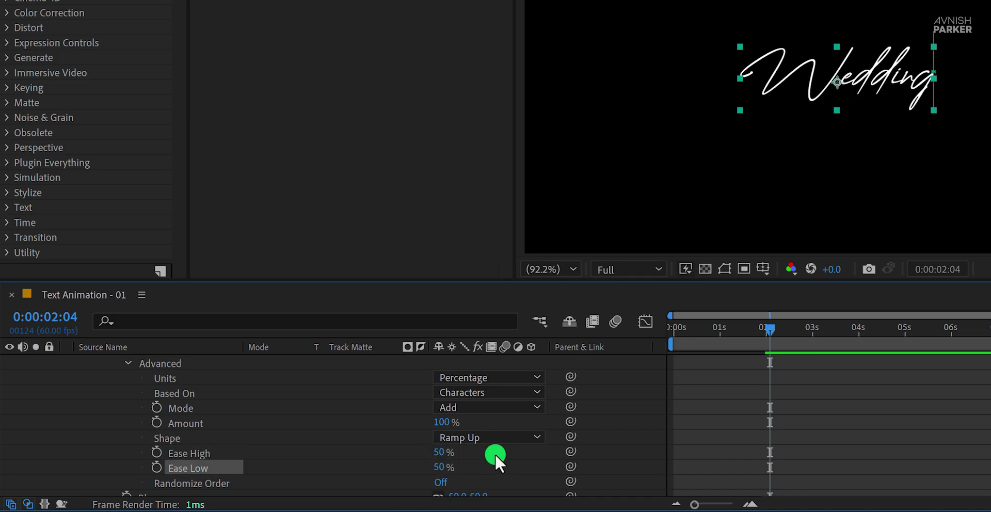
key(space)
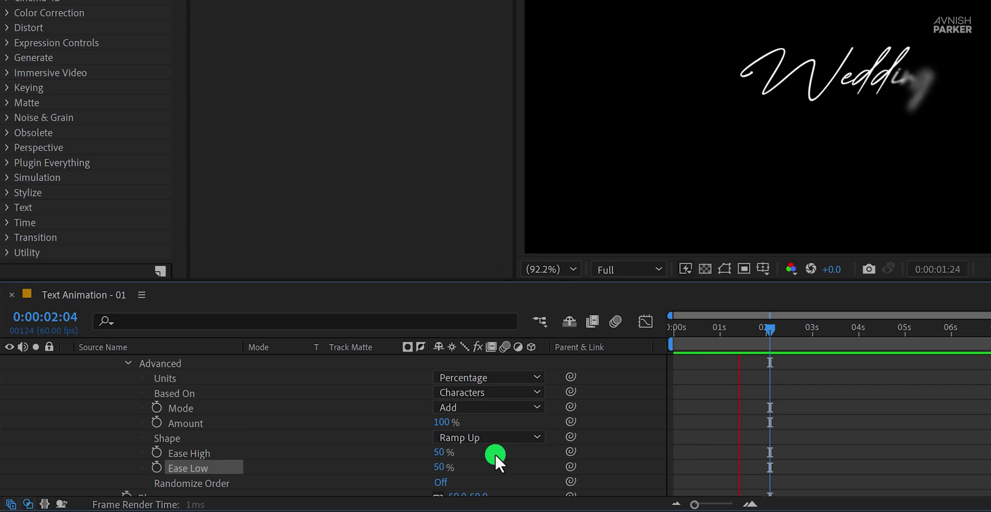
key(space)
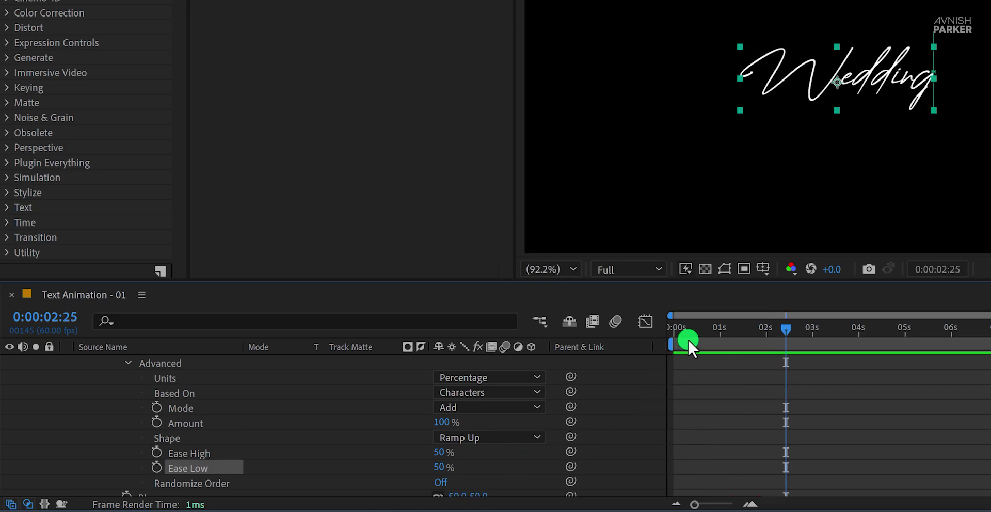
Step: Add an Opacity property to Animator 1, set it to 0%, and preview the text reveal
drag(688, 341, 724, 348)
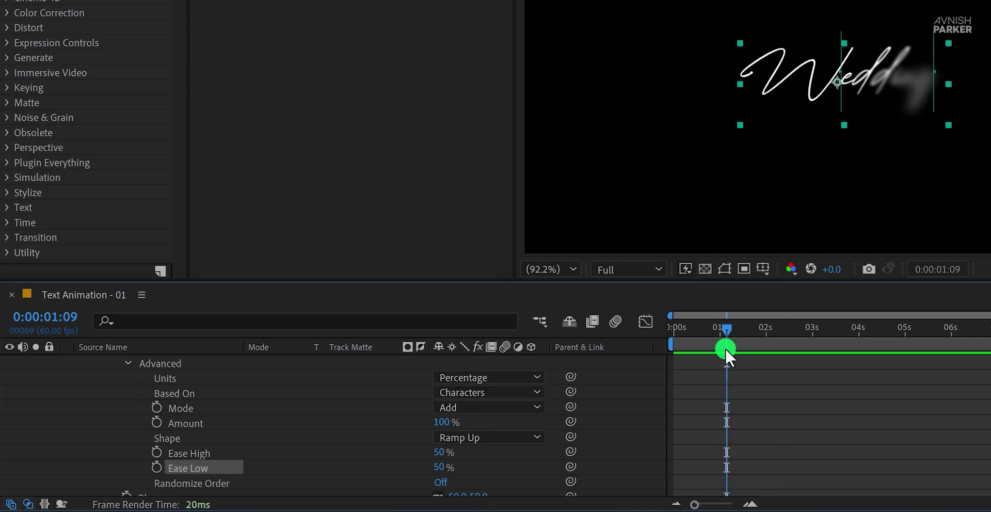
scroll(607, 431, up, 3)
scroll(606, 430, up, 2)
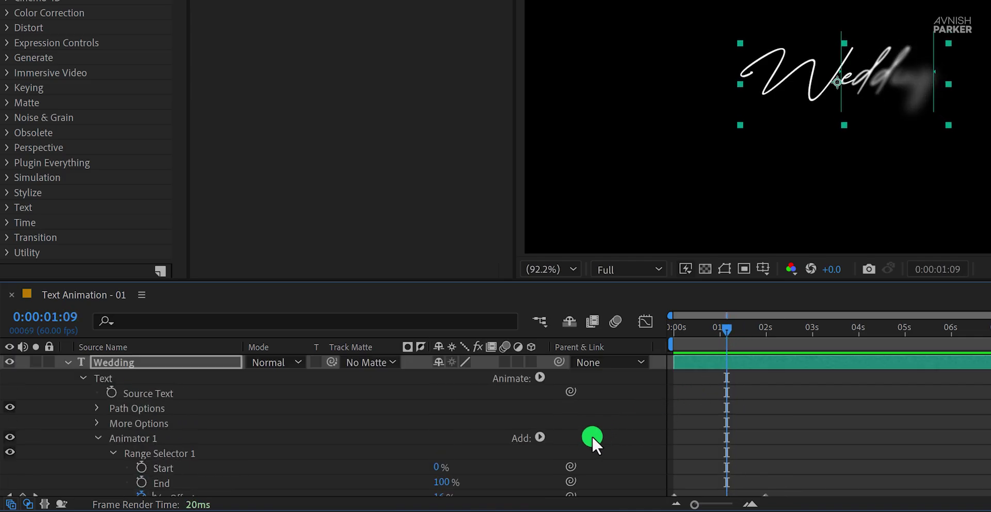
click(541, 437)
mouse_move(580, 443)
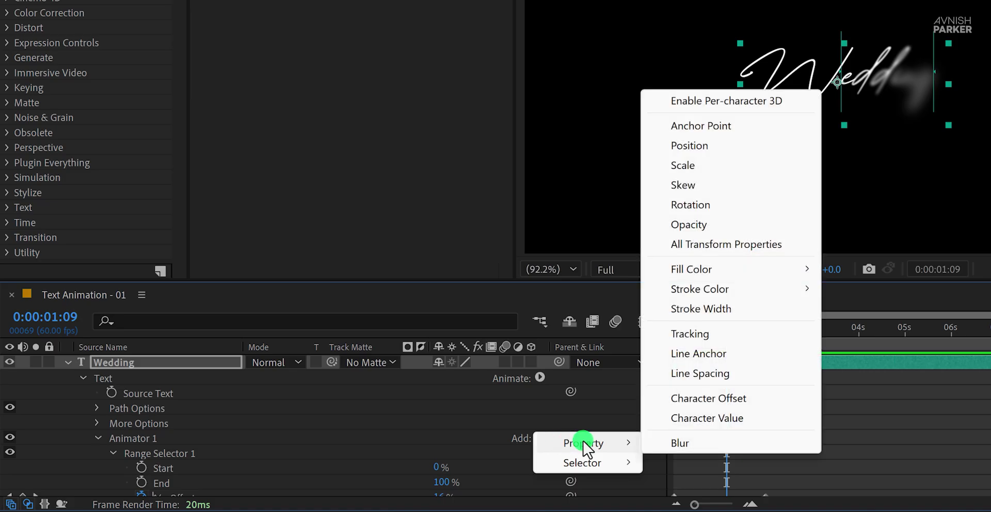
click(710, 225)
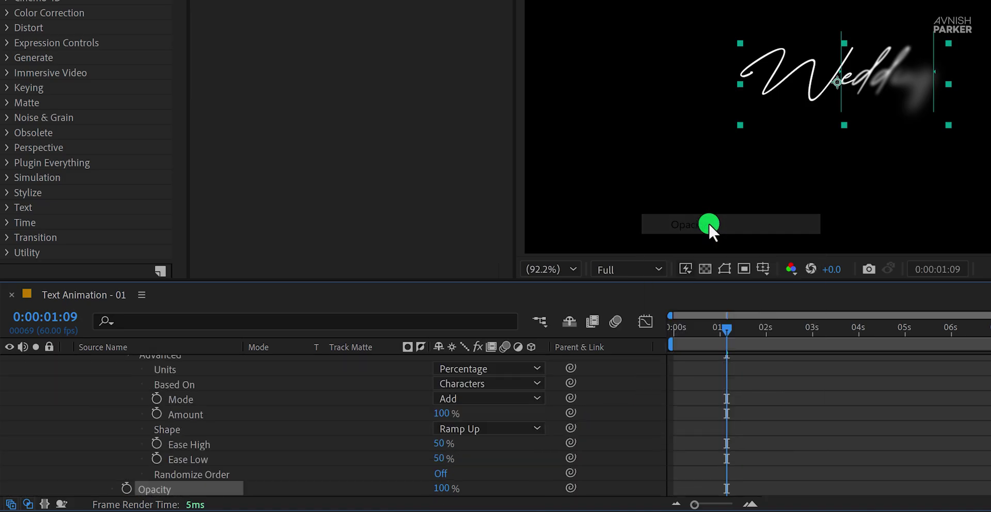
click(352, 484)
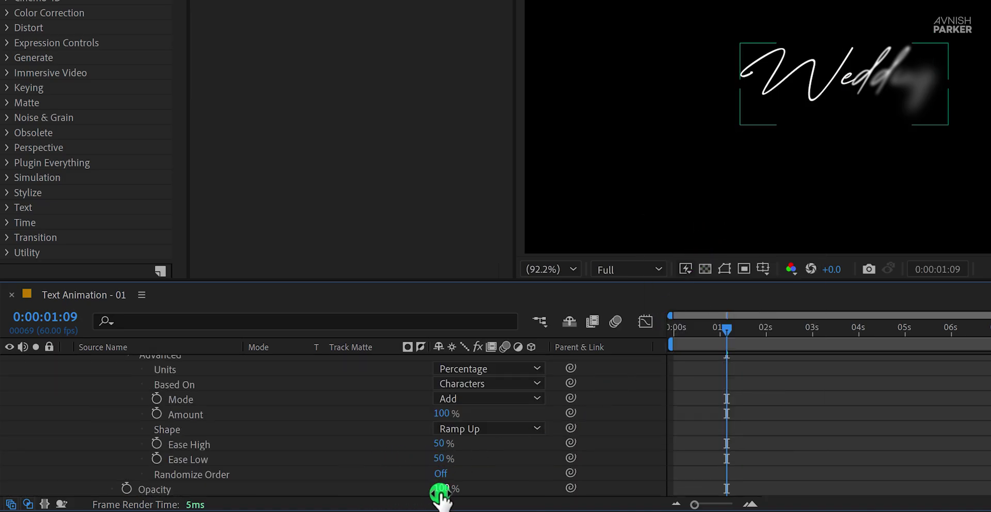
drag(438, 488, 327, 481)
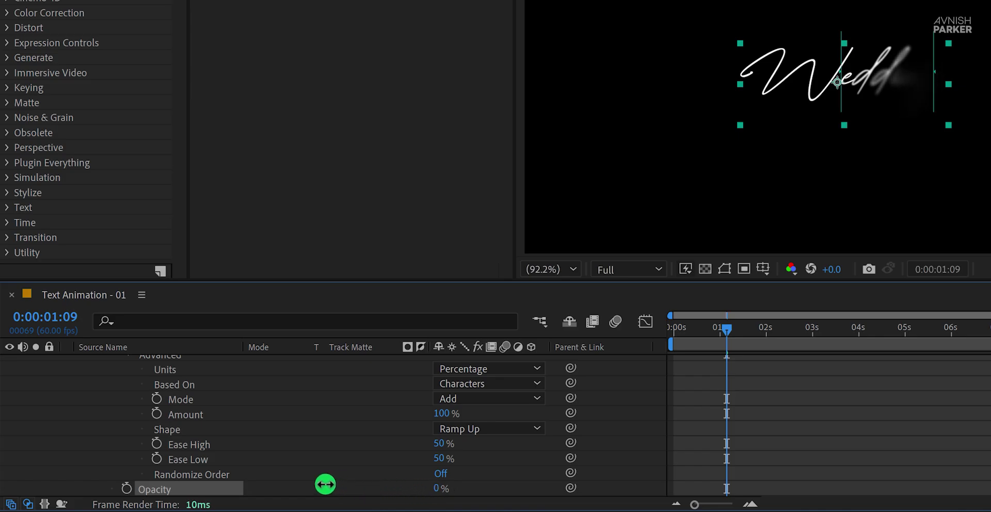
click(491, 475)
key(space)
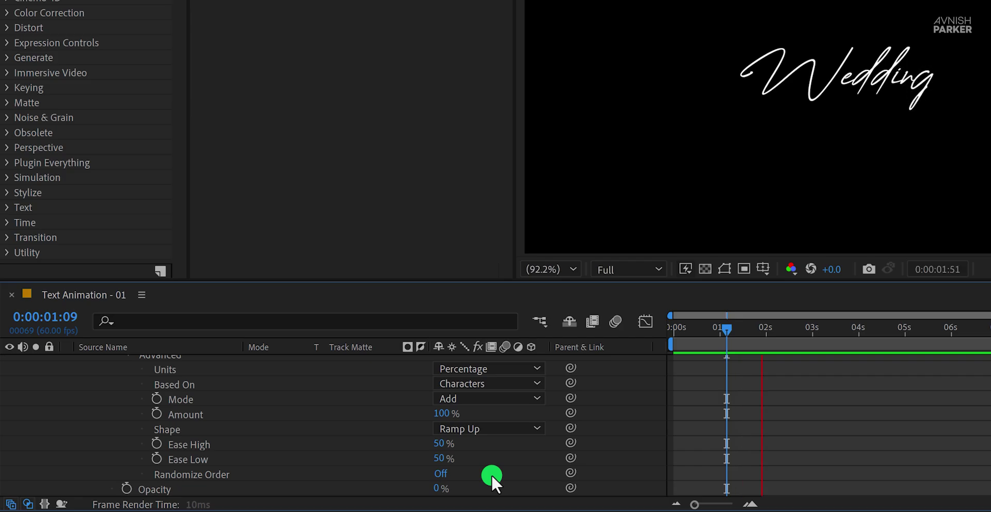
key(space)
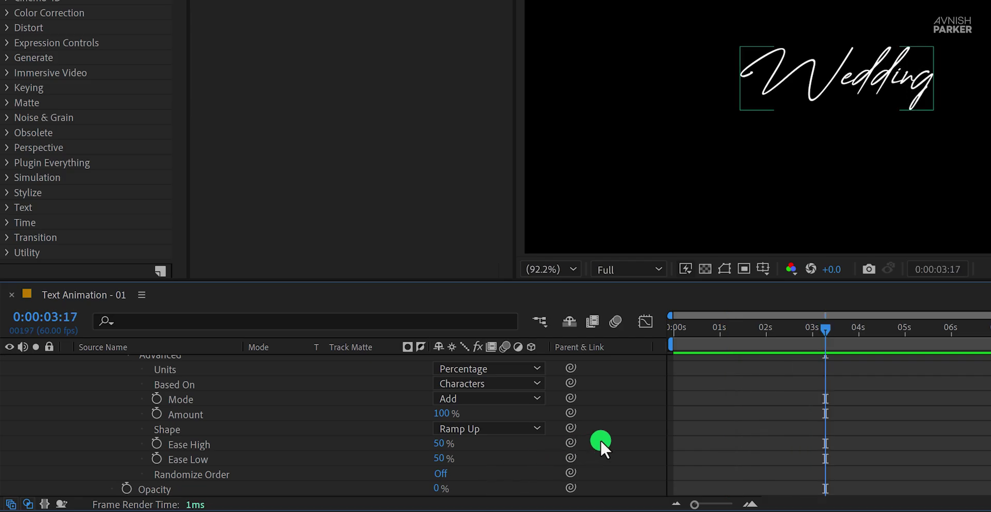
Step: Add a Position property to Animator 1, set its vertical value to 151, and preview the animation
scroll(602, 439, up, 3)
click(541, 414)
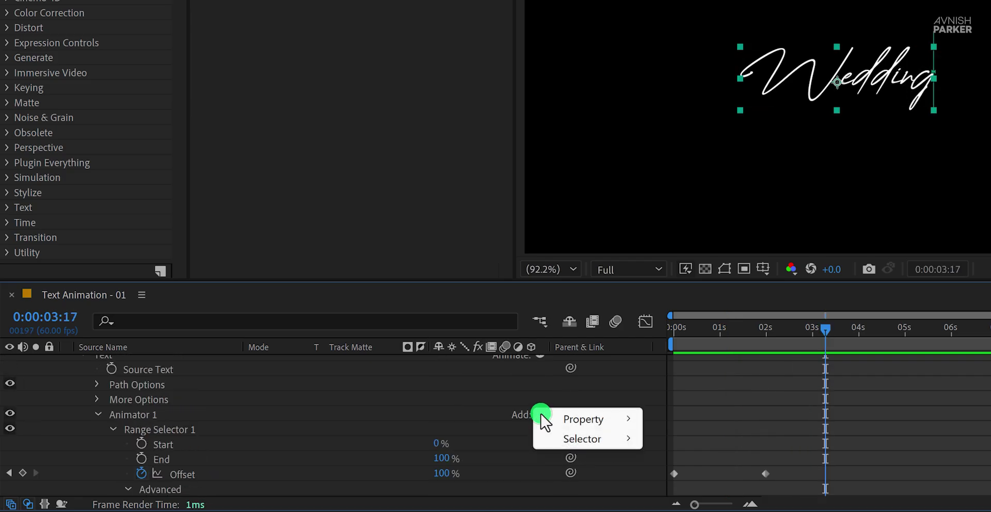
mouse_move(578, 419)
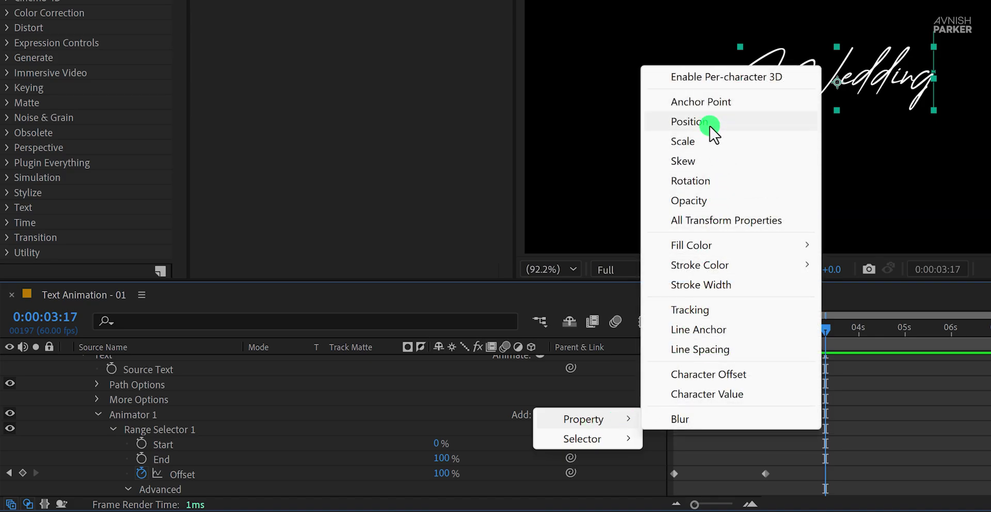
click(686, 122)
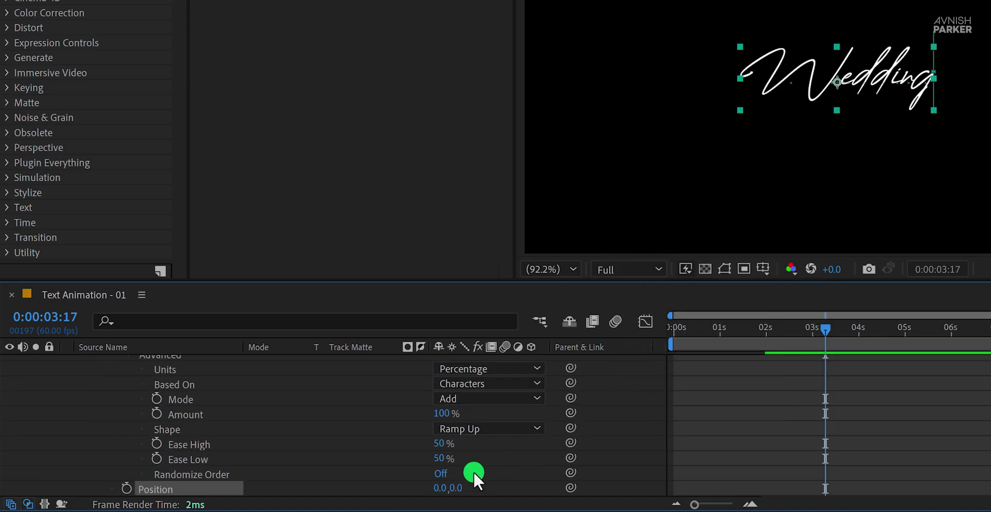
drag(456, 488, 618, 463)
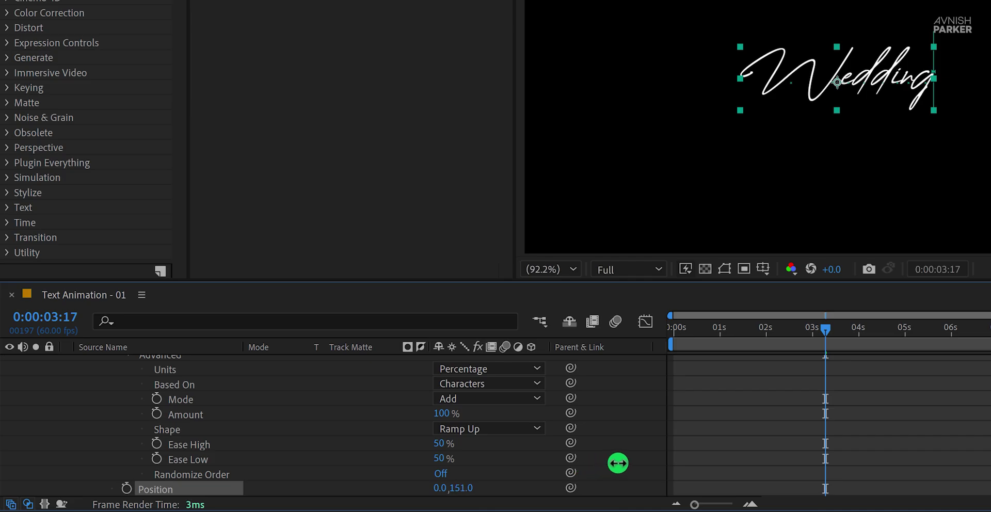
key(space)
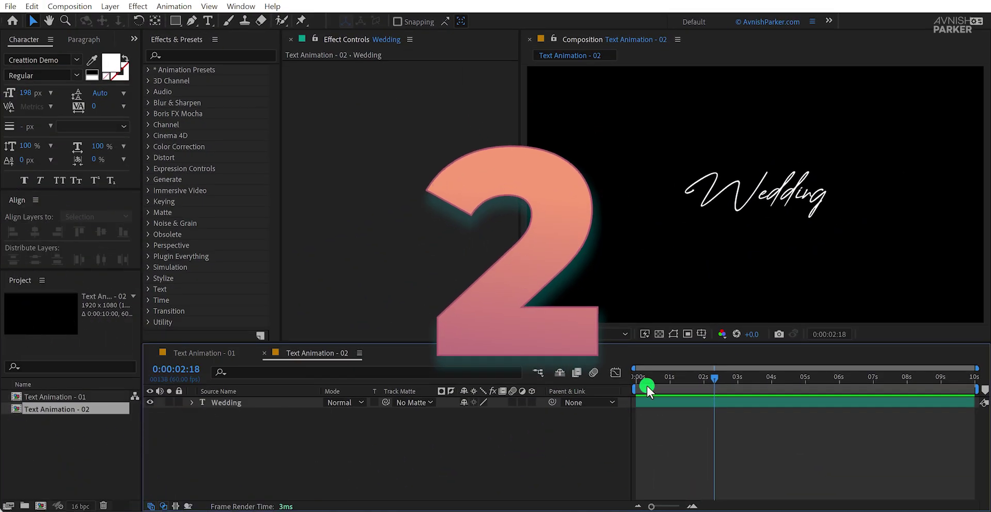
Step: Return to the start of the Text Animation - 02 composition and add a Scale text animator to the Wedding layer
key(space)
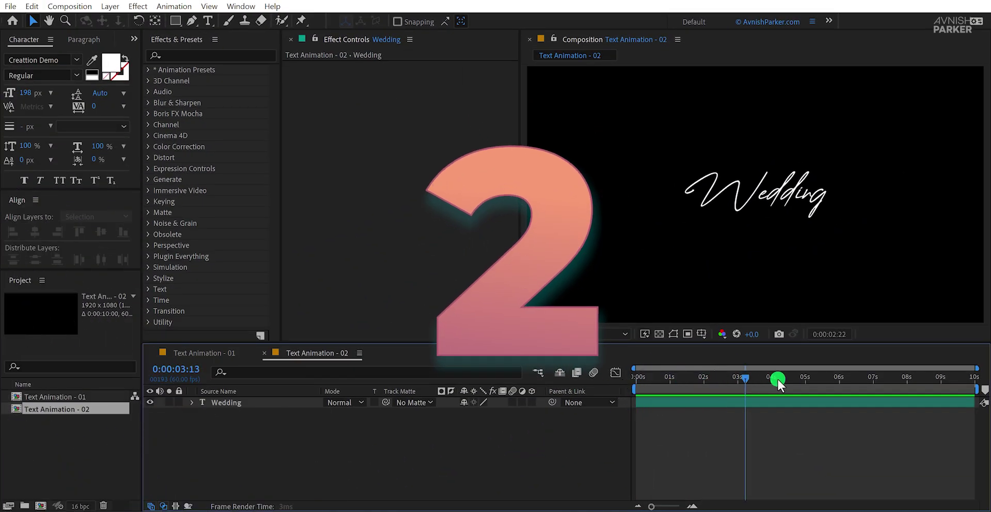
drag(779, 380, 633, 385)
click(192, 403)
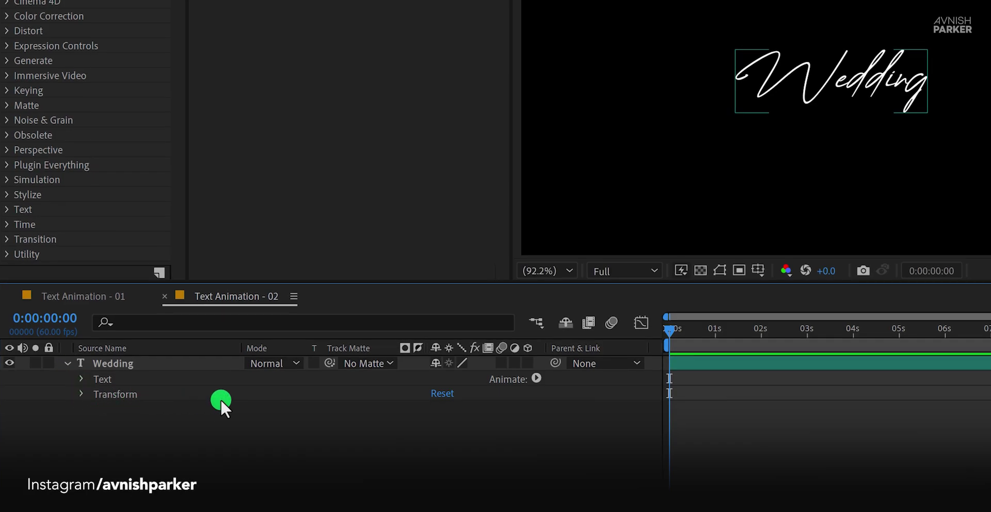
click(536, 379)
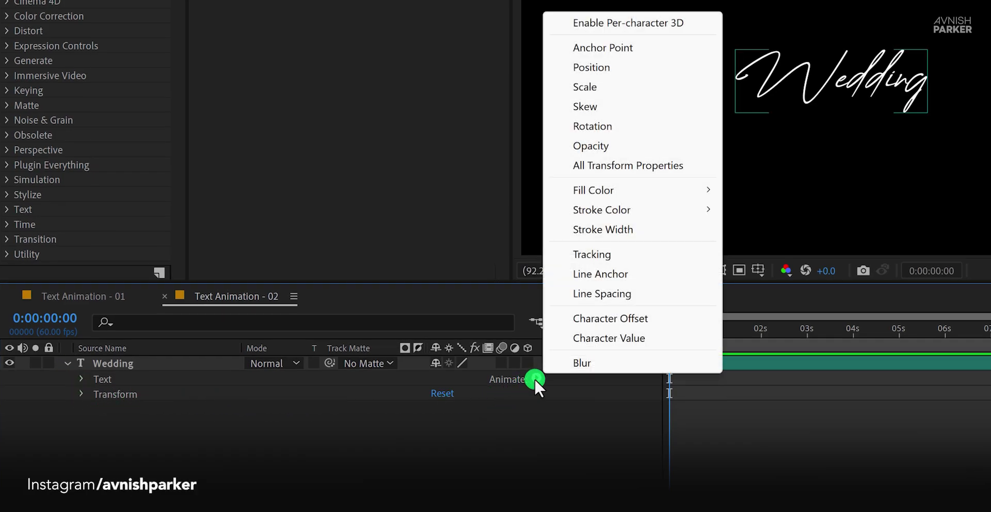
click(615, 88)
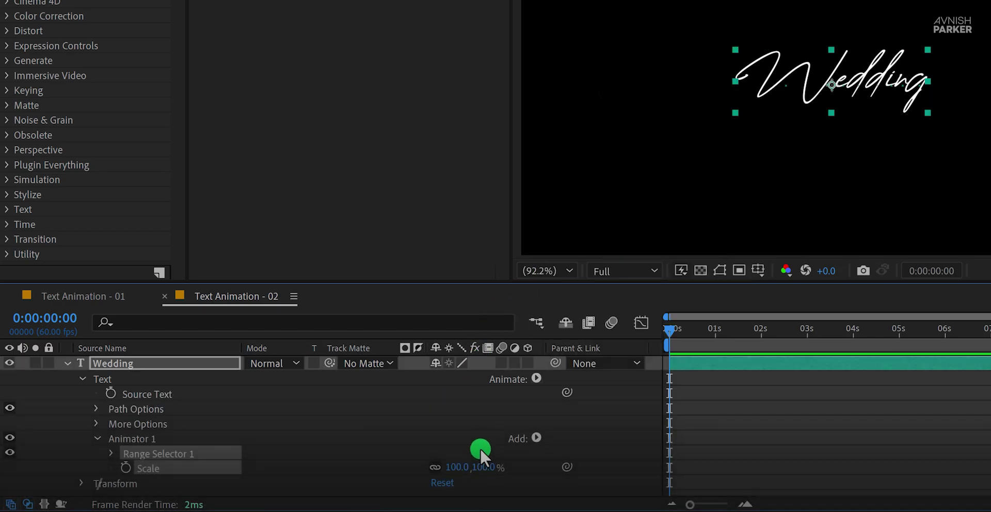
Step: Enable per-character 3D for the Wedding layer's Animator 1
click(480, 447)
click(536, 437)
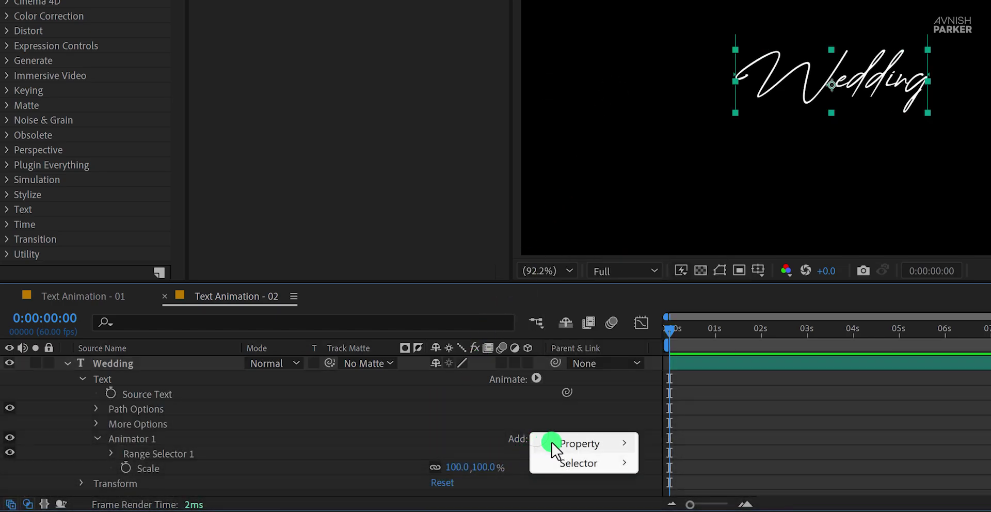
mouse_move(563, 443)
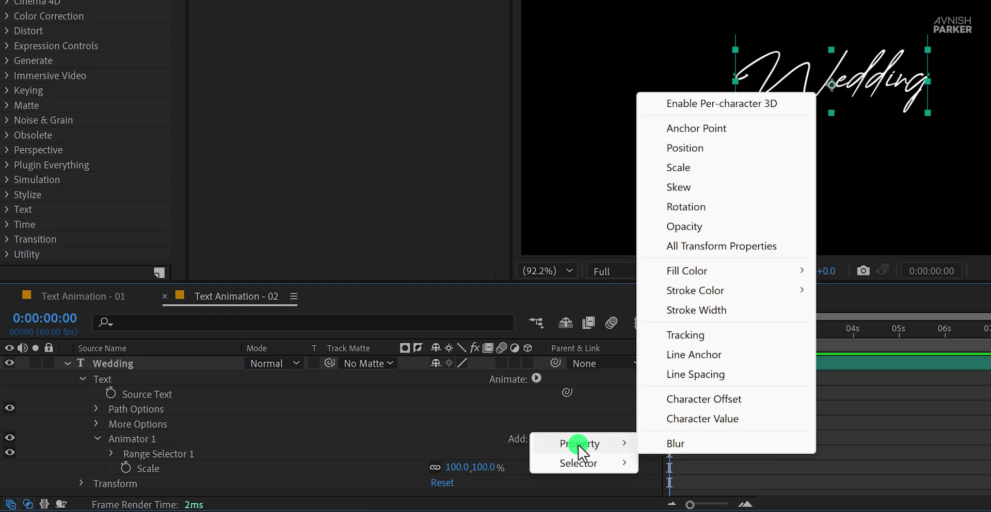
click(711, 104)
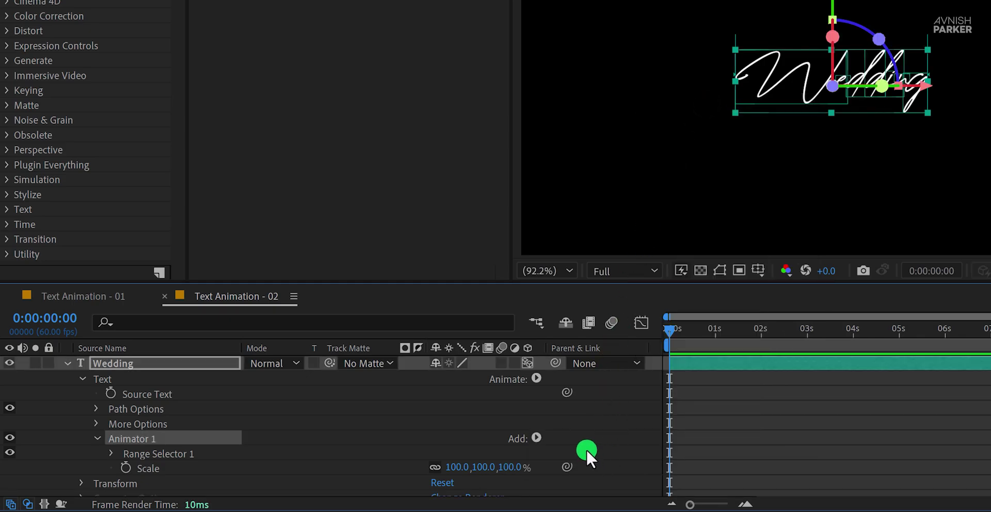
Step: Add a Position property to the Wedding layer's Animator 1
click(534, 438)
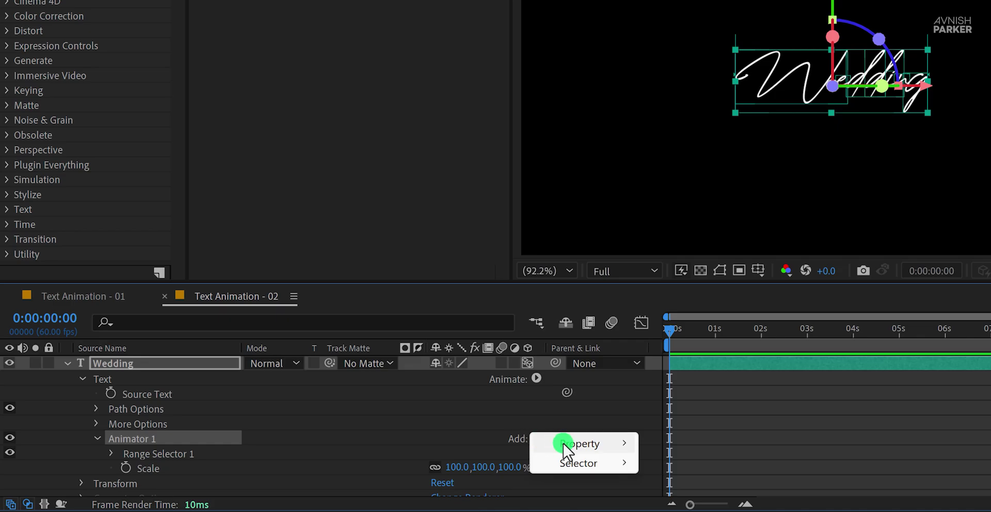
mouse_move(564, 443)
click(710, 148)
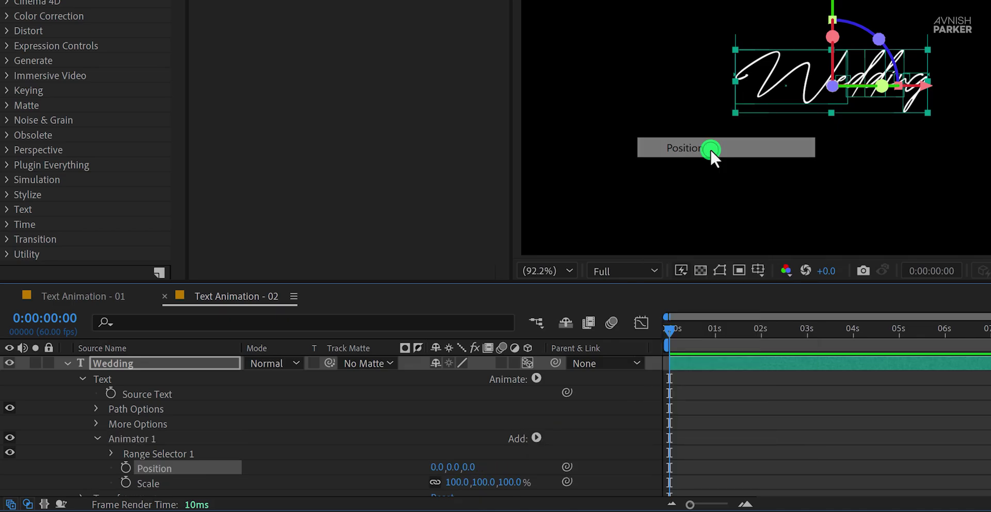
scroll(608, 438, down, 2)
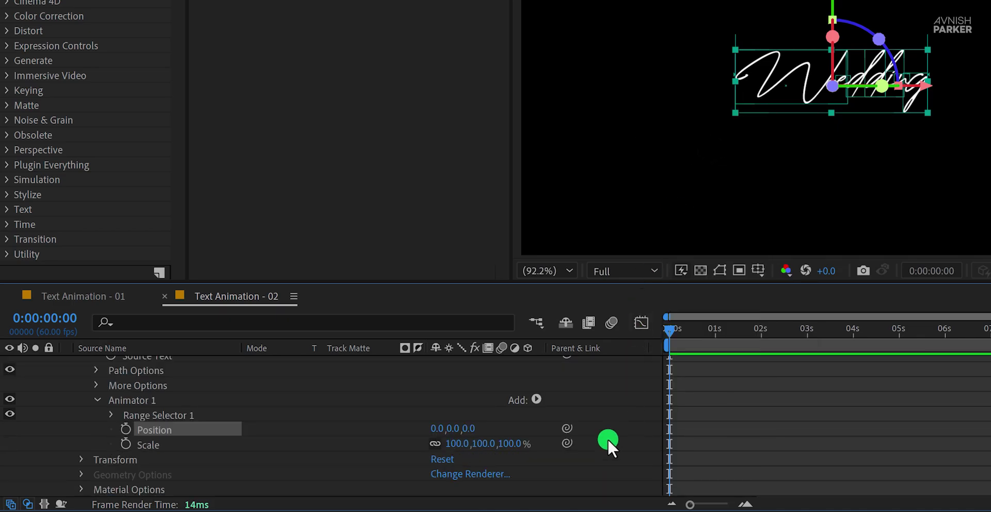
Step: Set Animator 1's Scale to 0% on all axes and its Position depth (Z) value to 247
click(511, 444)
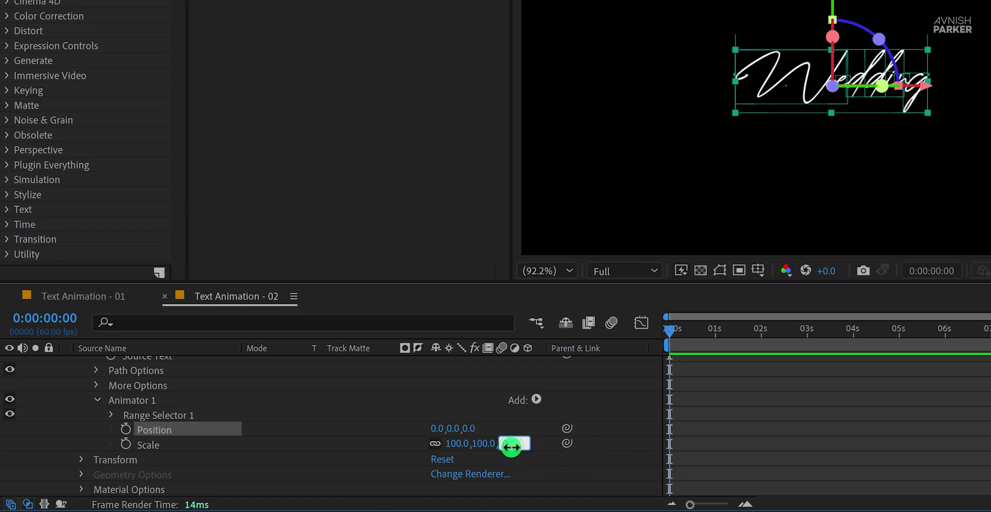
text(0)
key(Return)
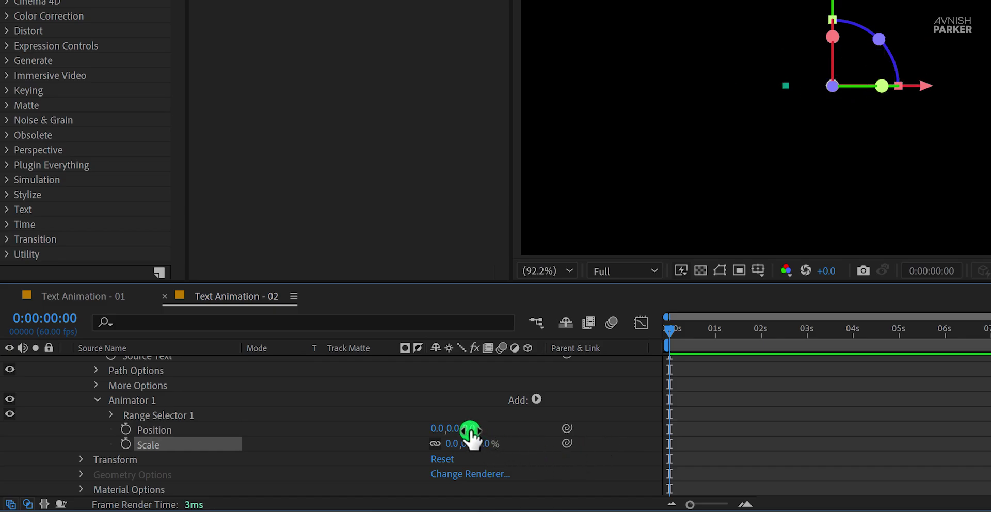
drag(469, 429, 672, 416)
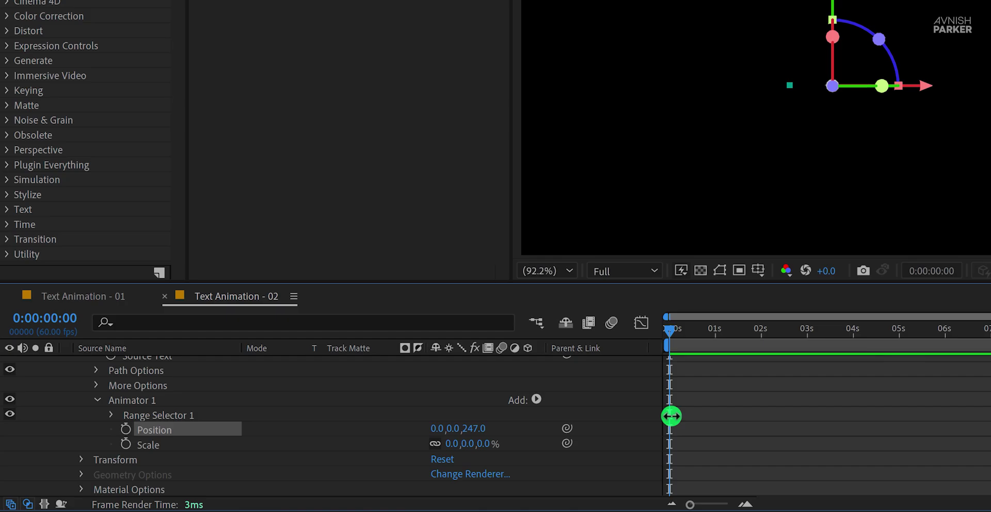
Step: Keyframe Range Selector 1's Offset from -100% at the start to 100% at about two seconds, and preview the animation
click(111, 416)
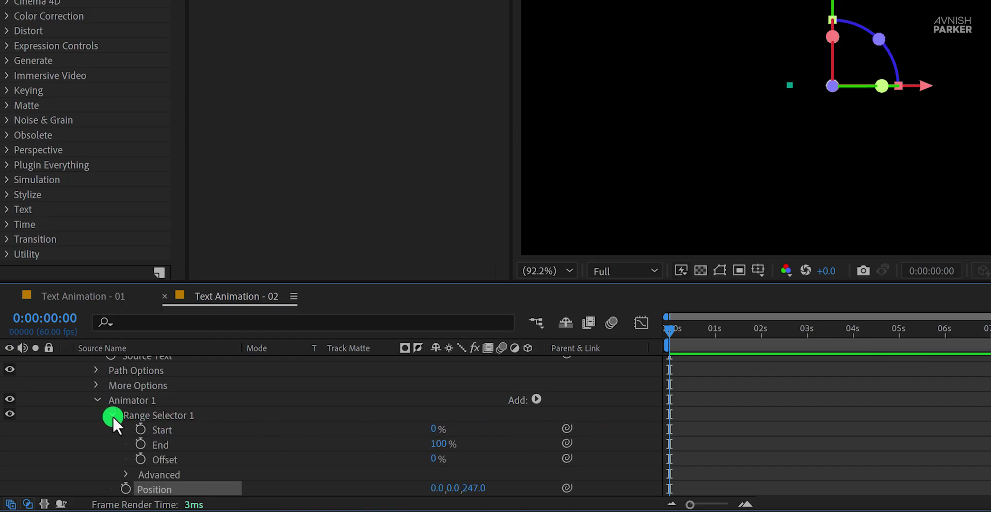
click(160, 457)
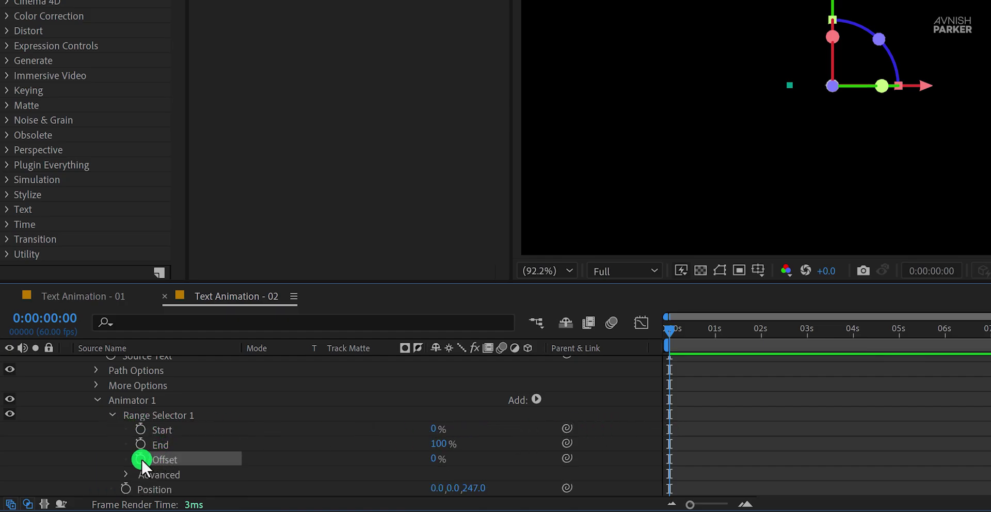
click(141, 458)
drag(431, 459, 410, 461)
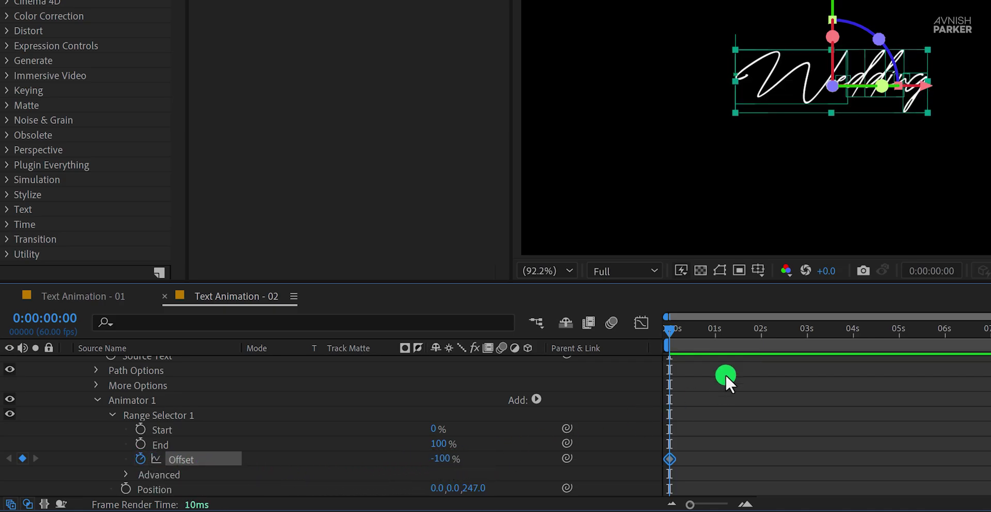
click(760, 333)
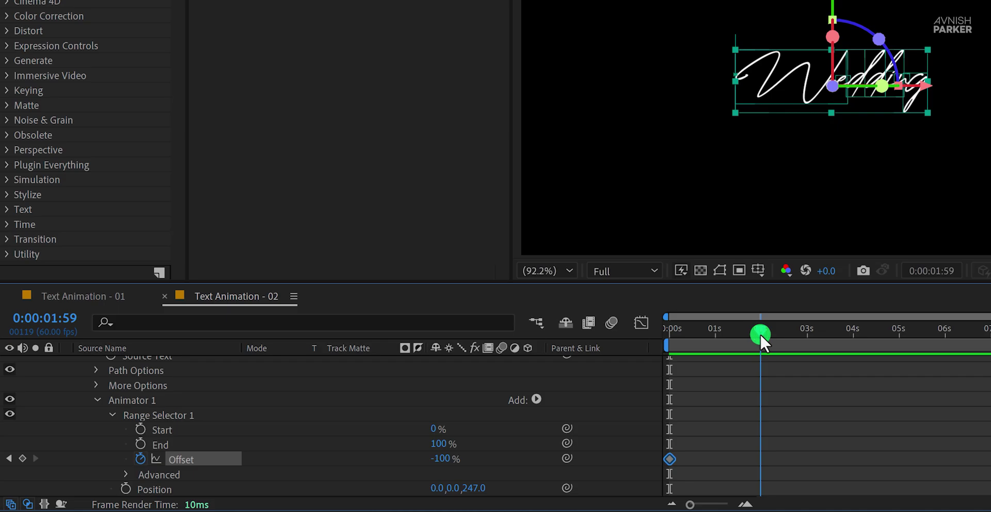
drag(443, 459, 521, 455)
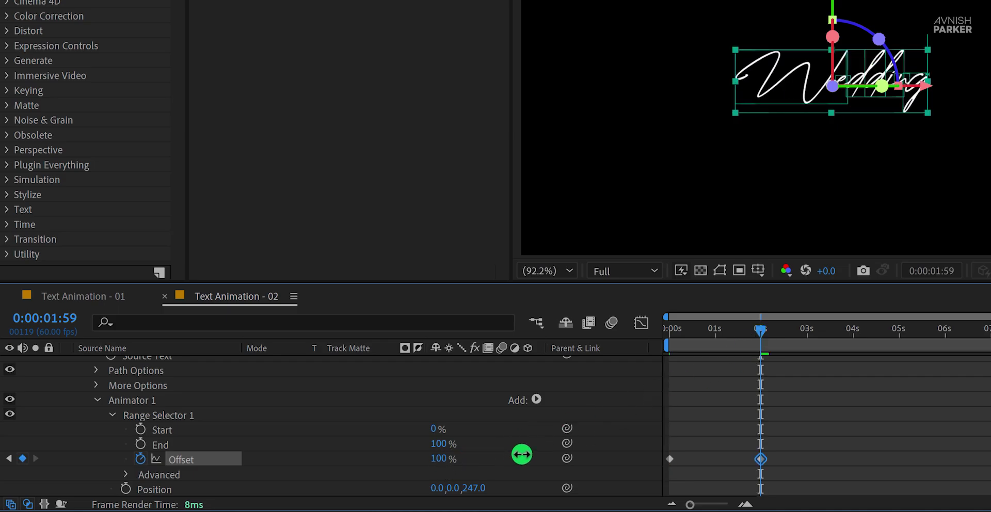
key(space)
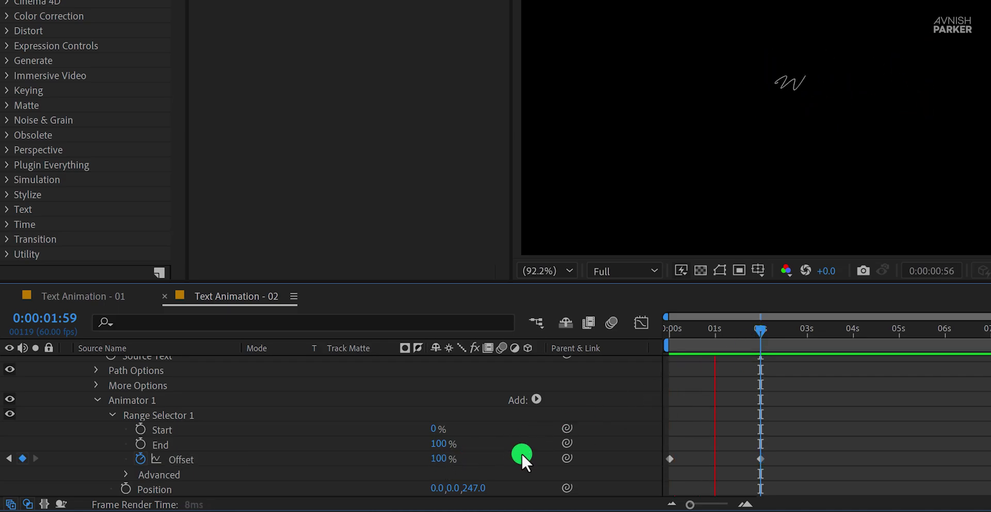
key(space)
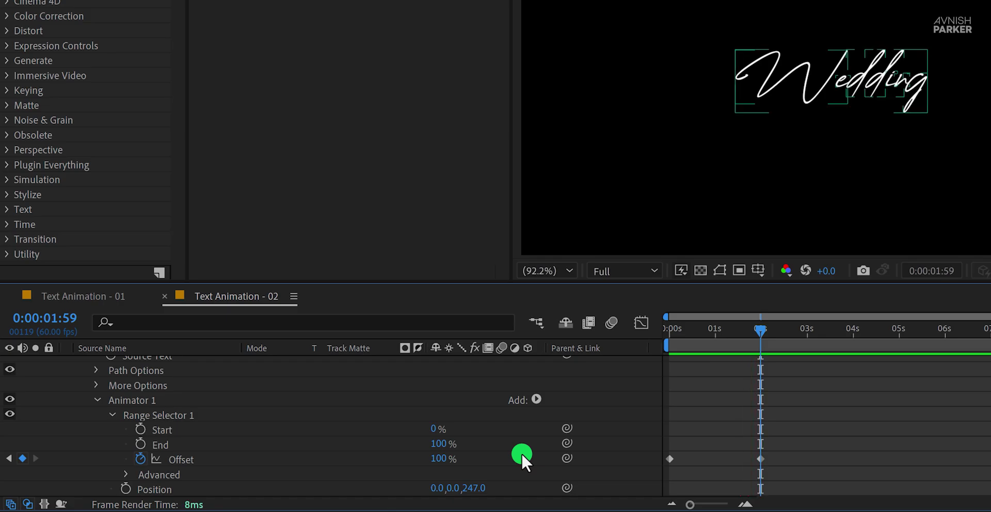
Step: Set the range selector's advanced shape to Ramp Up and preview the animation
click(123, 473)
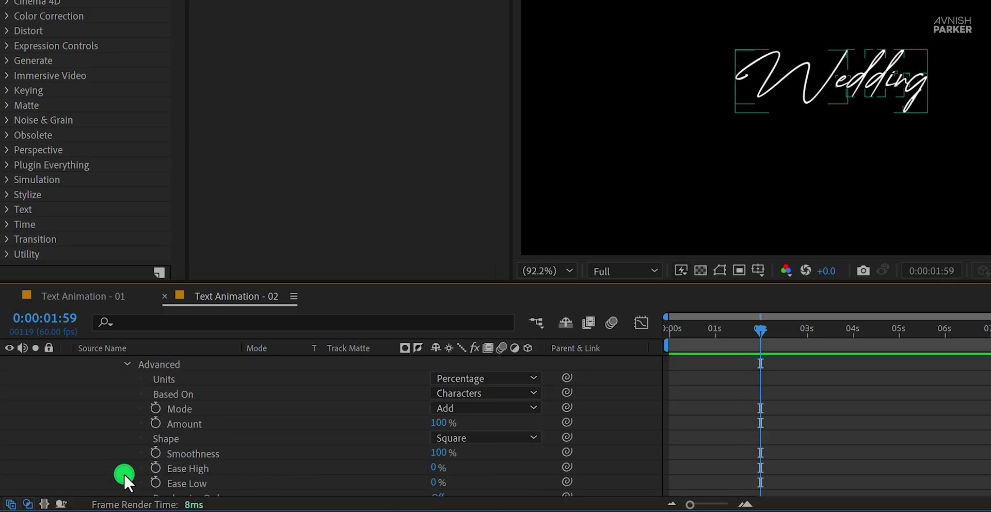
click(481, 439)
click(506, 342)
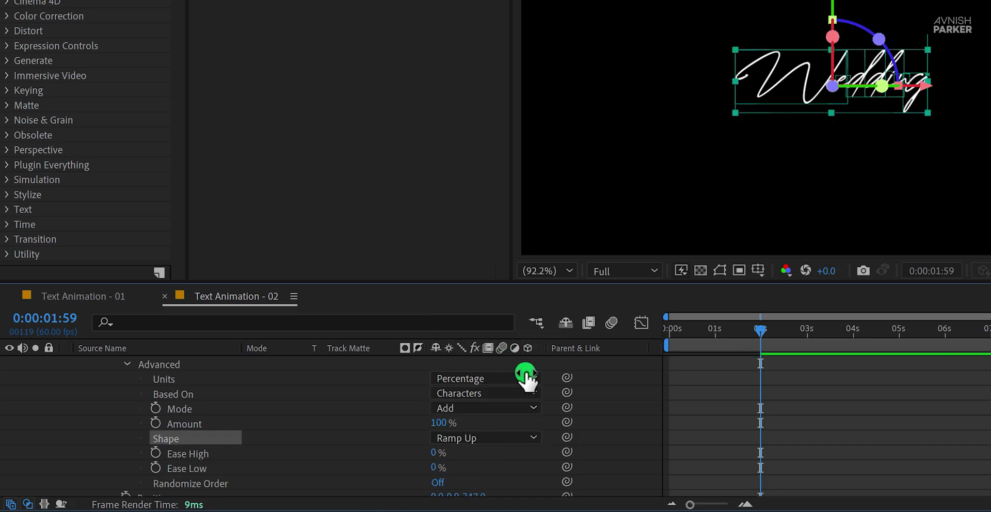
key(space)
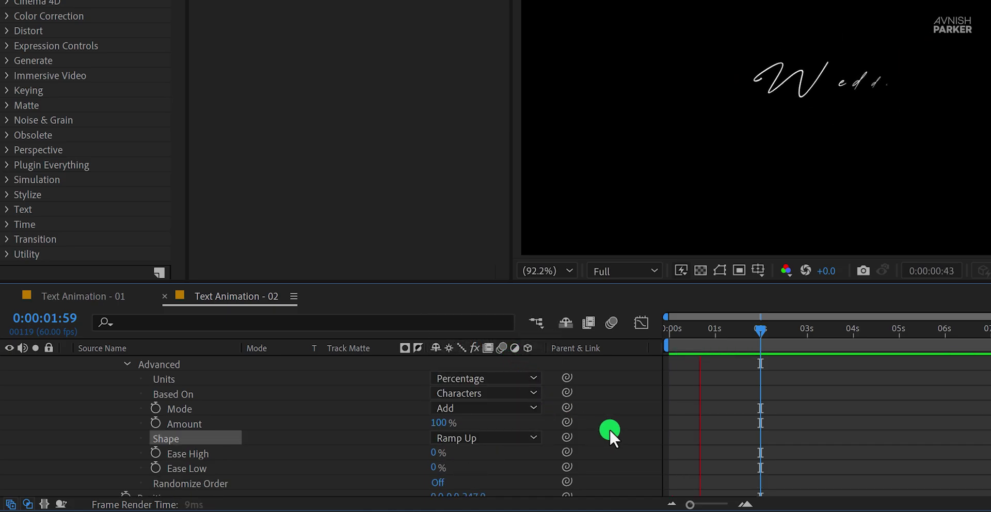
key(space)
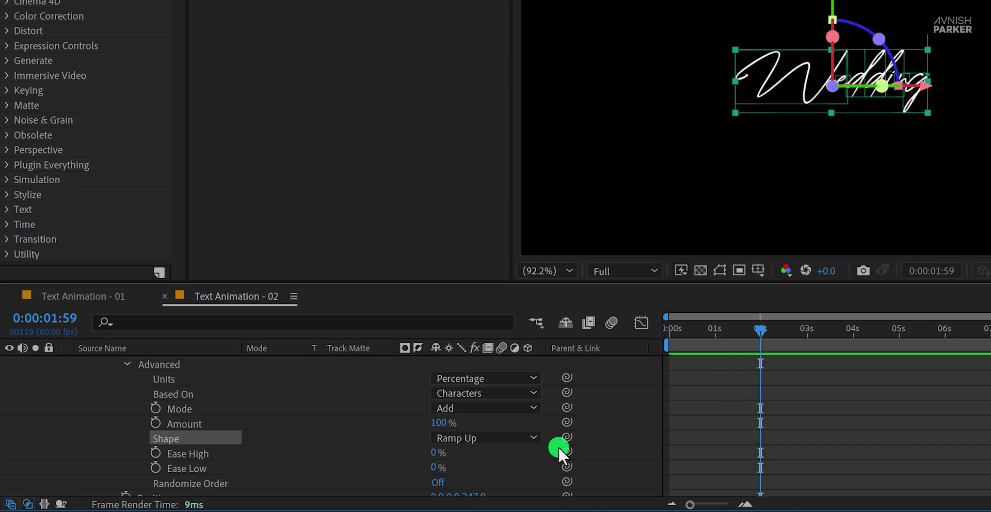
Step: Set the range selector's Ease High to -100% and preview the animation
drag(436, 451, 323, 450)
key(space)
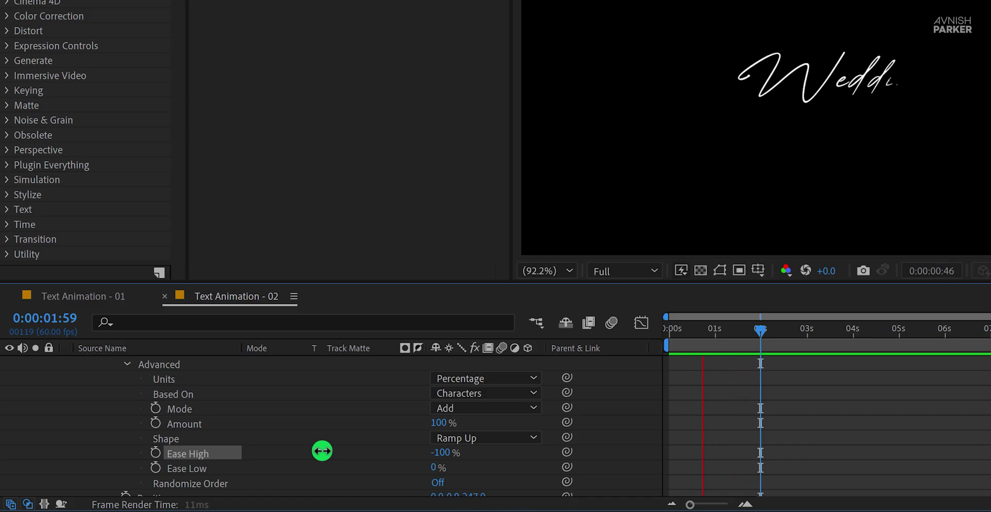
key(space)
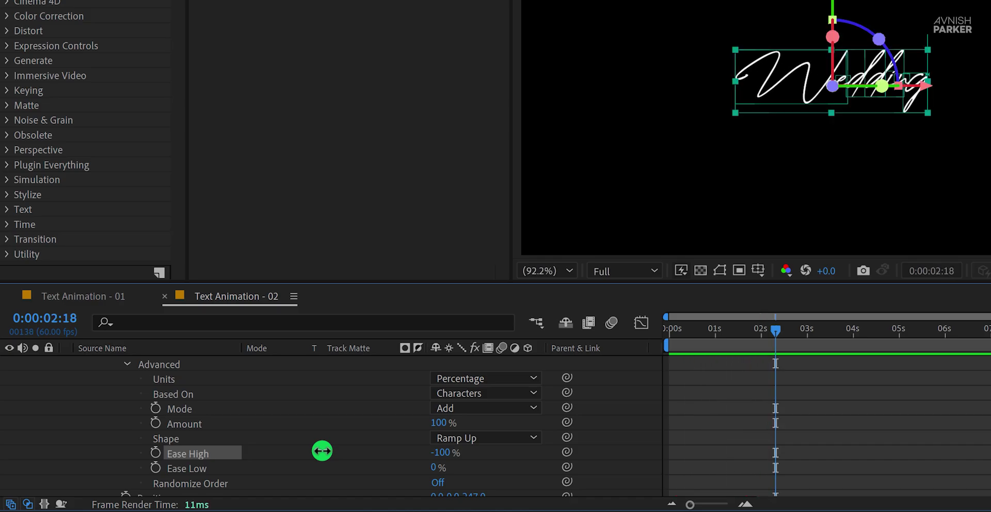
Step: Try a depth (Z) value of 712 for Animator 1's Position and preview the animation
scroll(321, 450, down, 3)
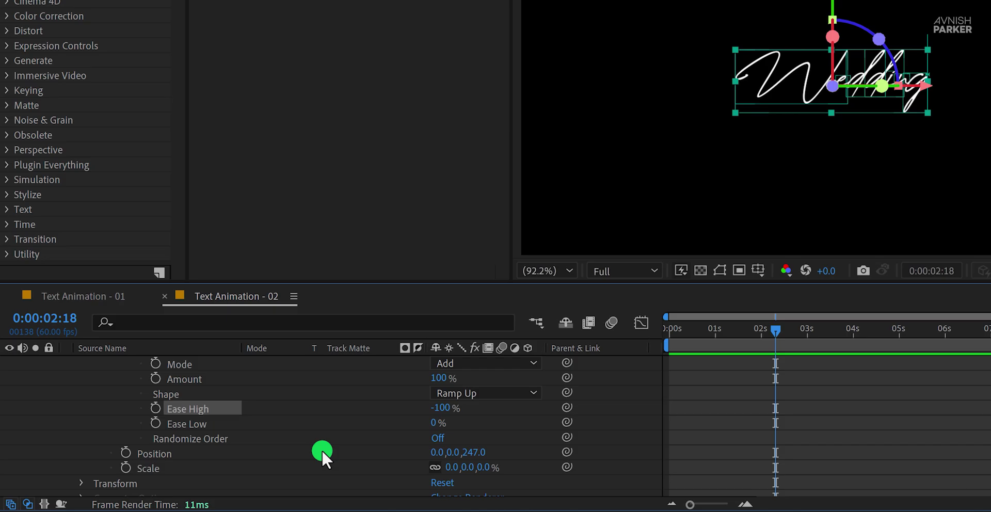
click(160, 453)
key(space)
key(space)
Step: Set Animator 1's Position depth (Z) to 0 and its vertical value to 201, and preview the animation
click(472, 453)
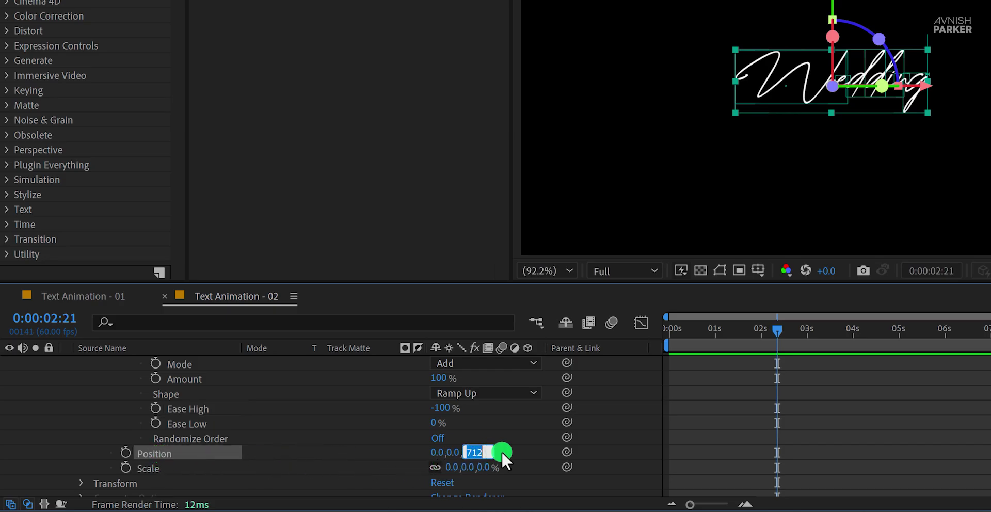
text(0)
click(507, 450)
drag(454, 453, 652, 431)
key(space)
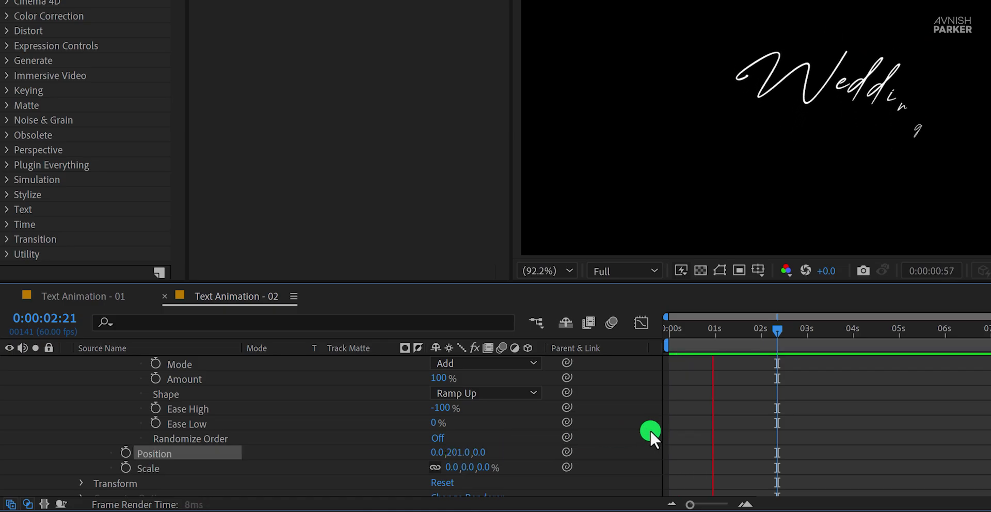
key(space)
key(space)
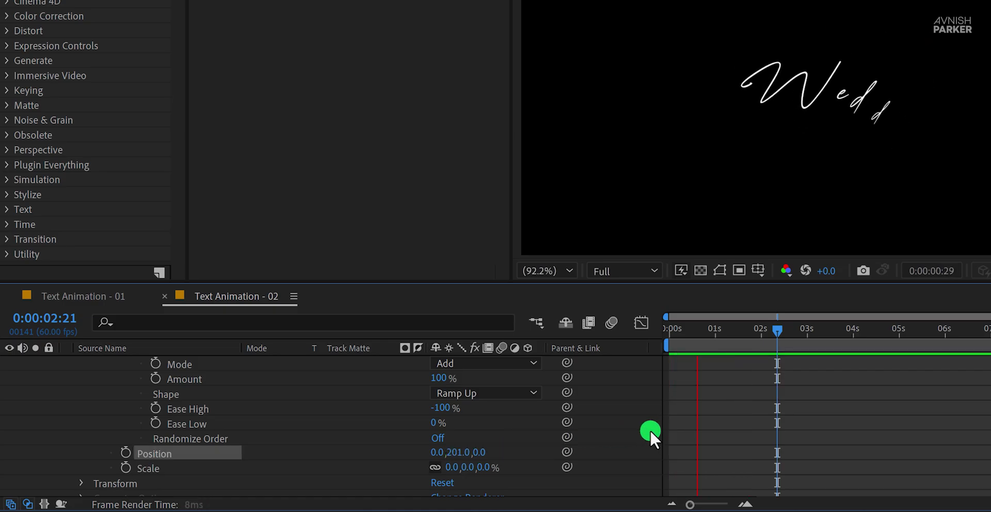
key(space)
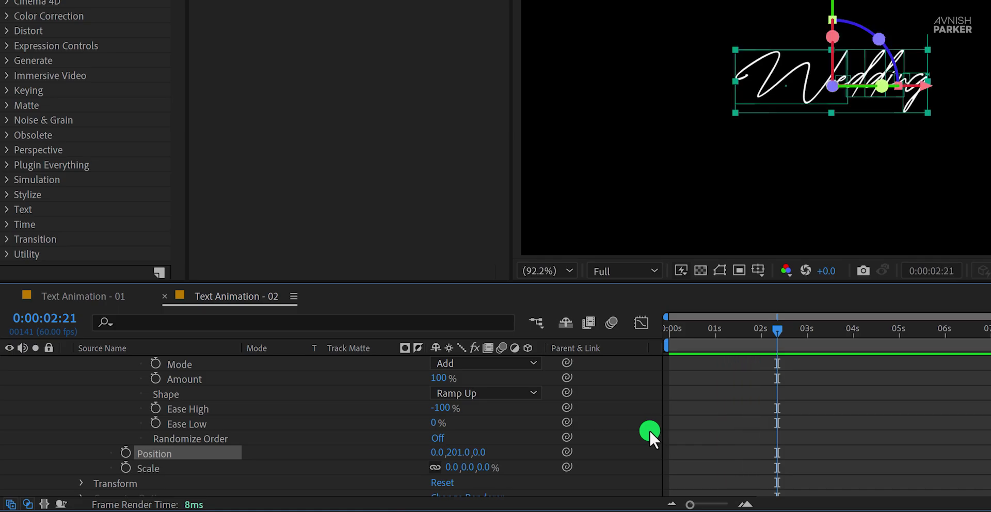
Step: Set the horizontal value of Animator 1's Position to 245 and preview the animation
drag(437, 453, 630, 437)
key(space)
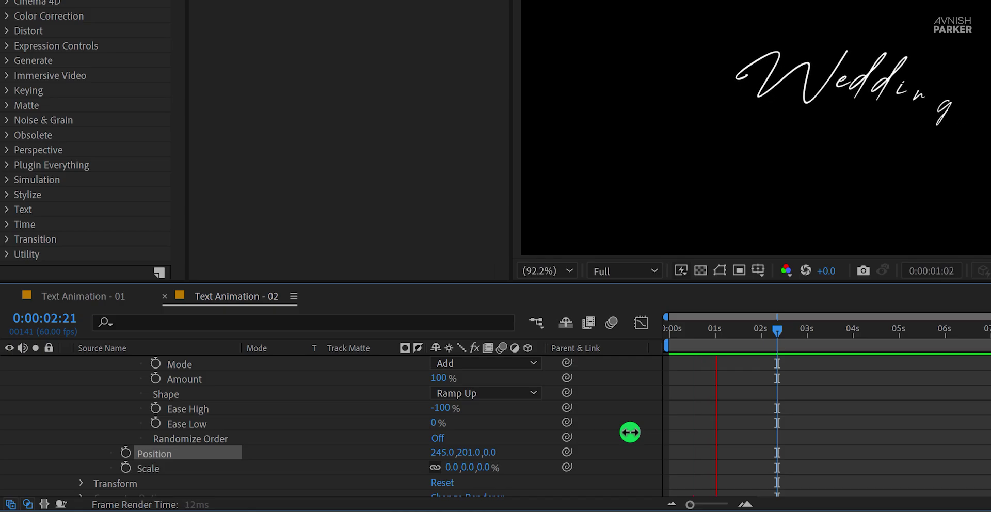
key(space)
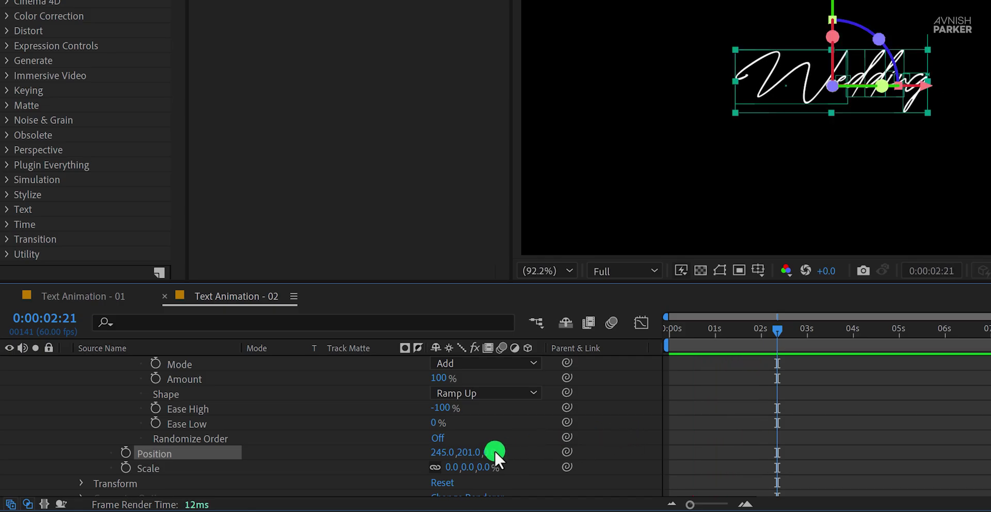
Step: Set the range selector's Ease High and Ease Low to 50% and Animator 1's Position to 0, 0, 0, and preview the animation
click(439, 409)
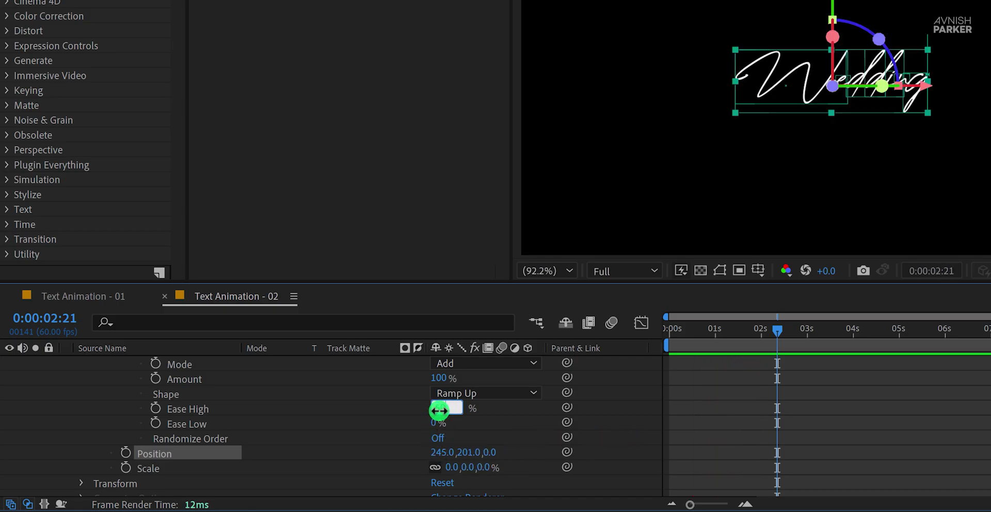
text(50)
key(Tab)
text(5)
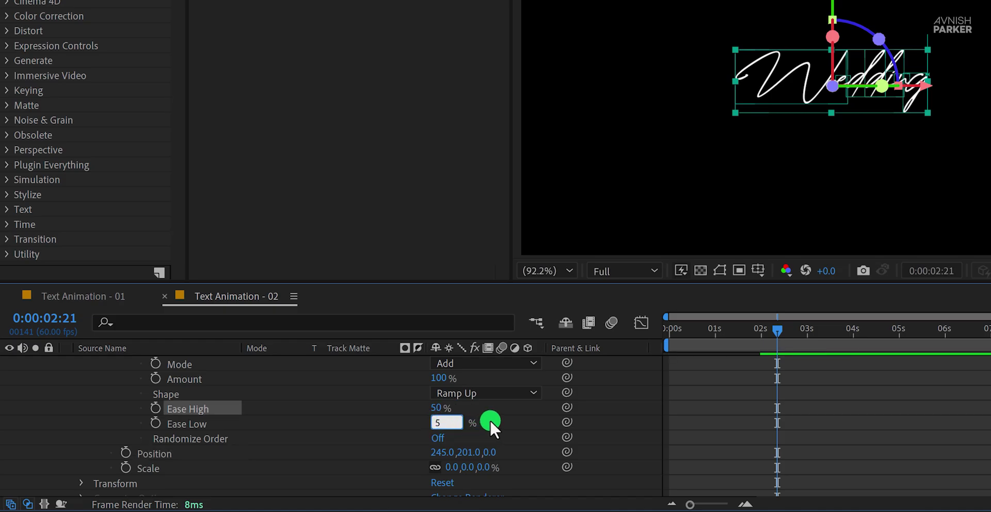
text(0)
key(Return)
key(space)
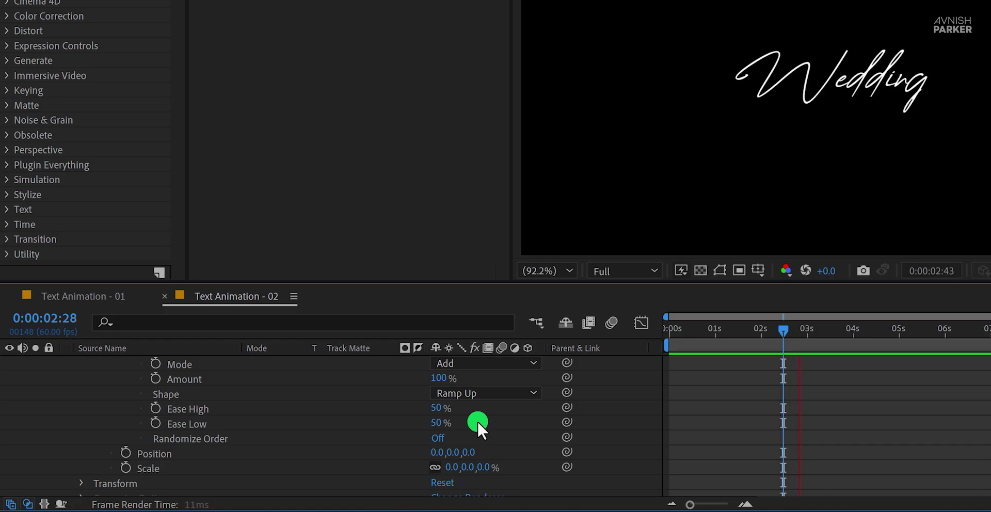
key(space)
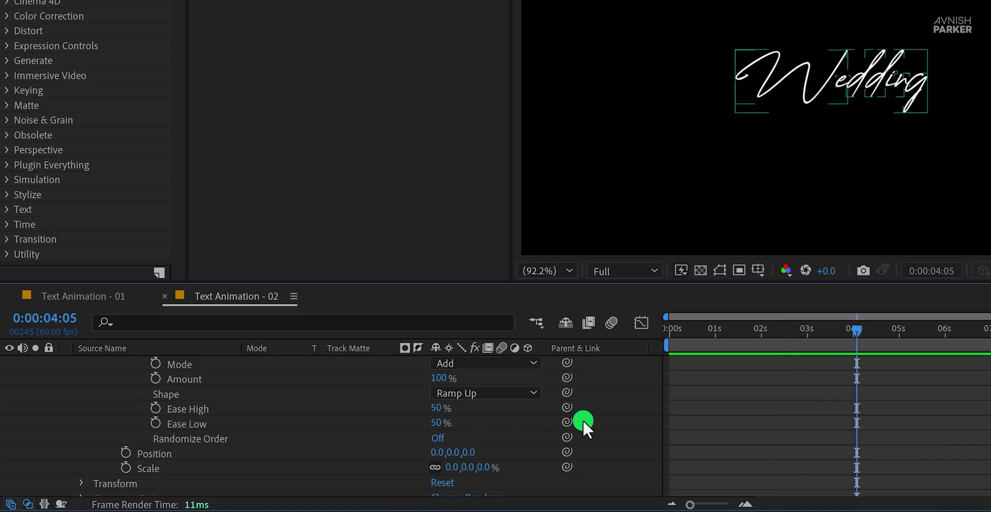
Step: Add the Tracking property to Animator 1
scroll(592, 417, up, 6)
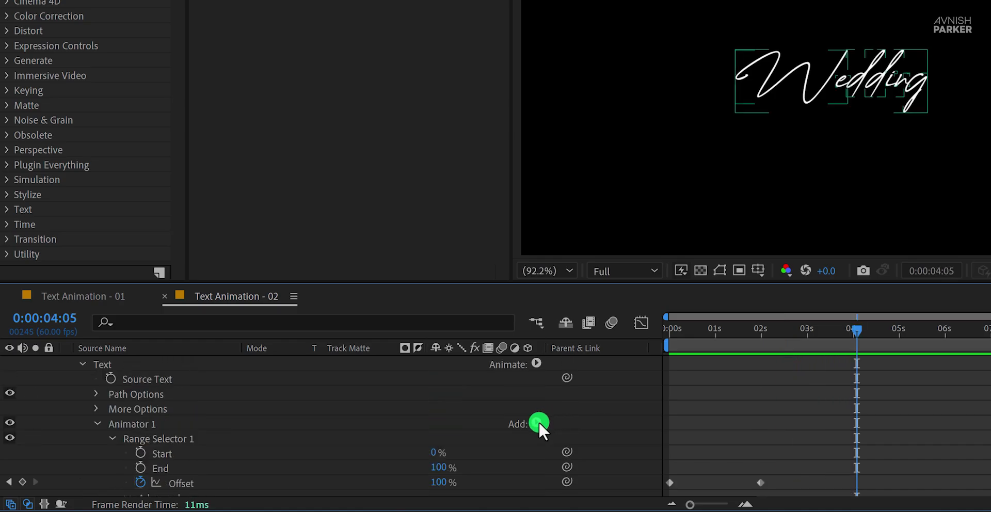
click(538, 421)
click(578, 428)
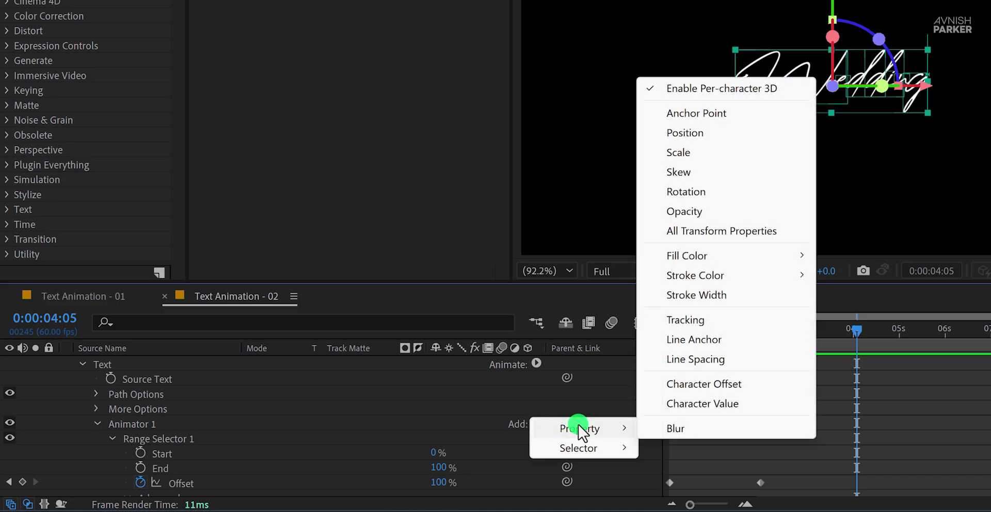
click(708, 320)
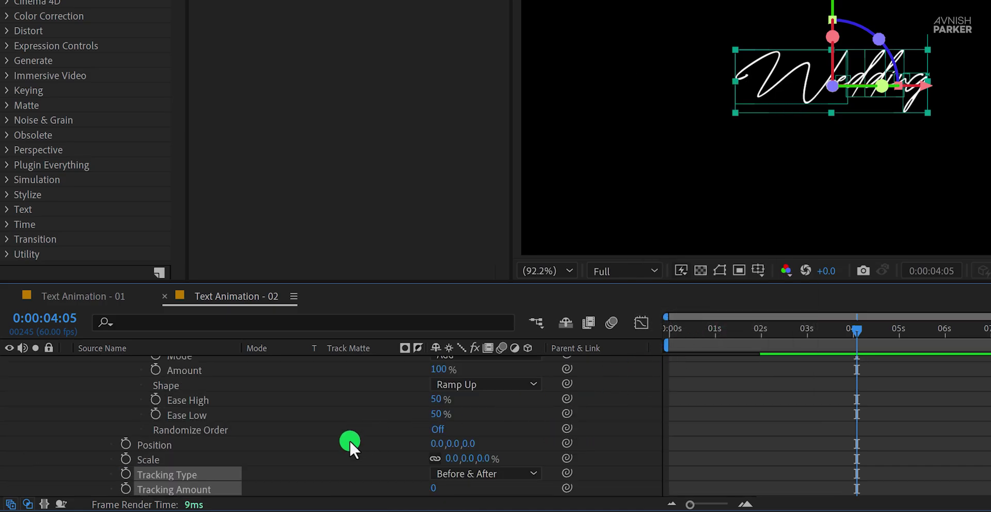
click(320, 481)
Step: Try a Tracking Amount of 223 for Animator 1 and preview the animation
drag(432, 493, 603, 462)
key(space)
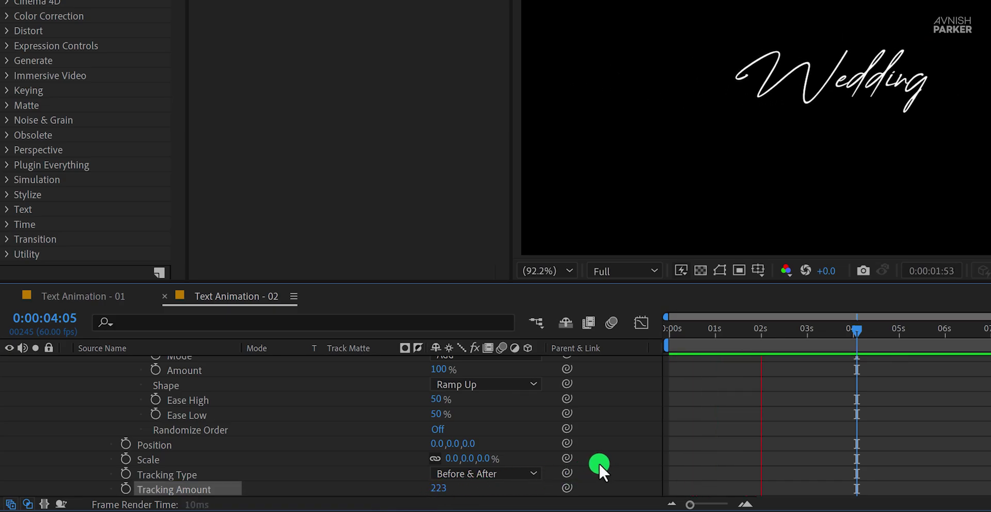
key(space)
Step: Set Animator 1's Tracking Amount to -99 and preview the animation several times
drag(433, 489, 150, 487)
key(space)
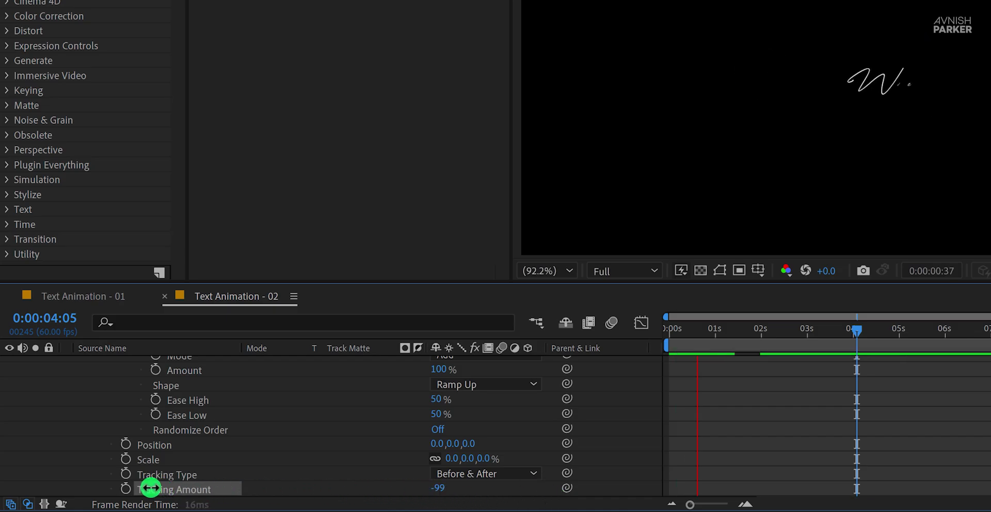
key(space)
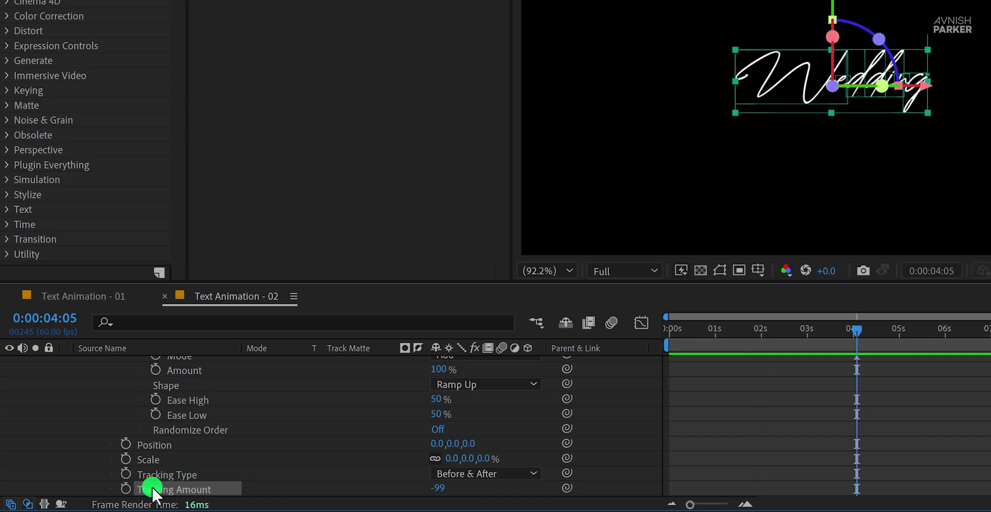
key(space)
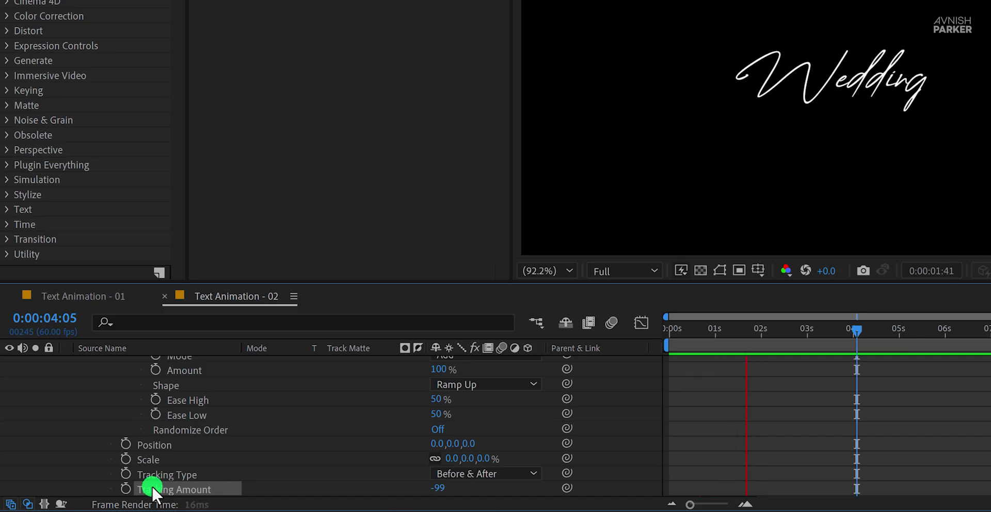
key(space)
key(space)
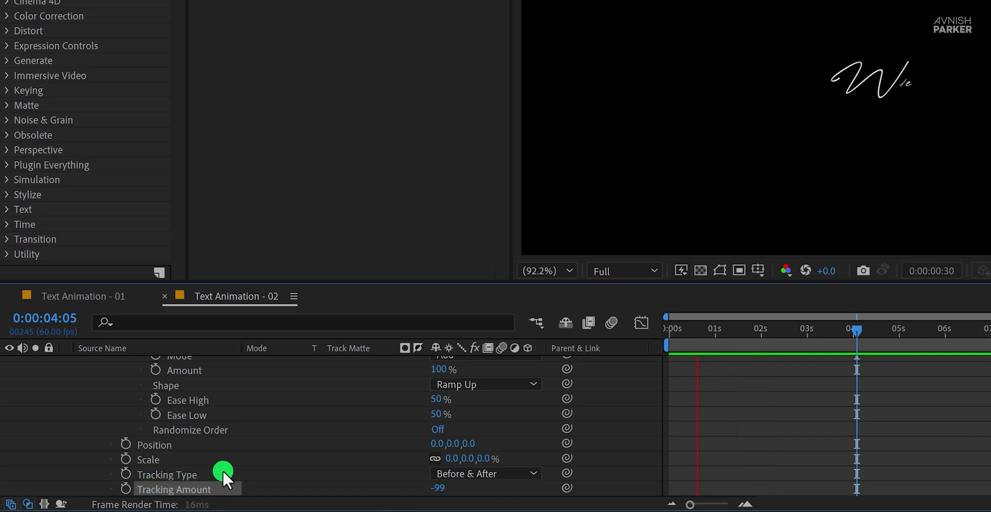
key(space)
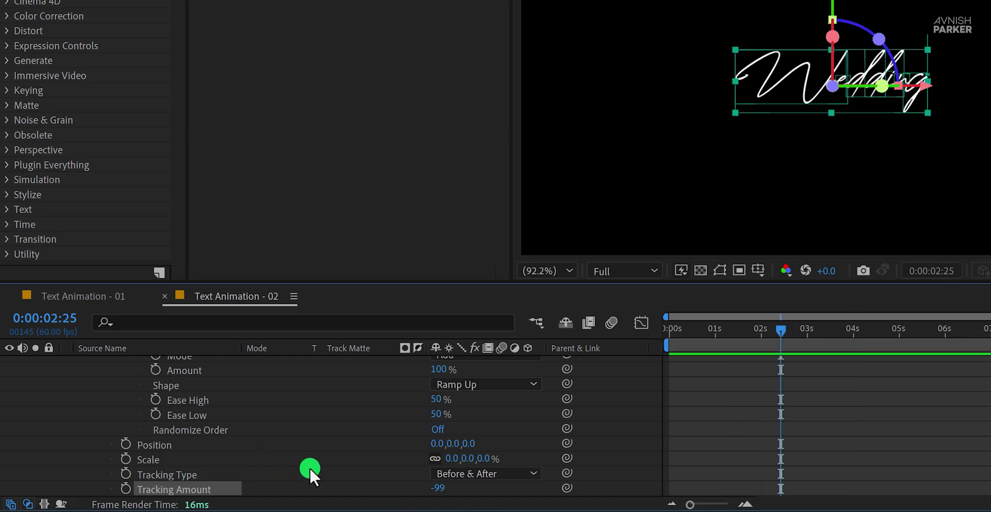
Step: Set Animator 1's Tracking Amount to -100 and its vertical Position value to 172, and preview the animation
click(439, 489)
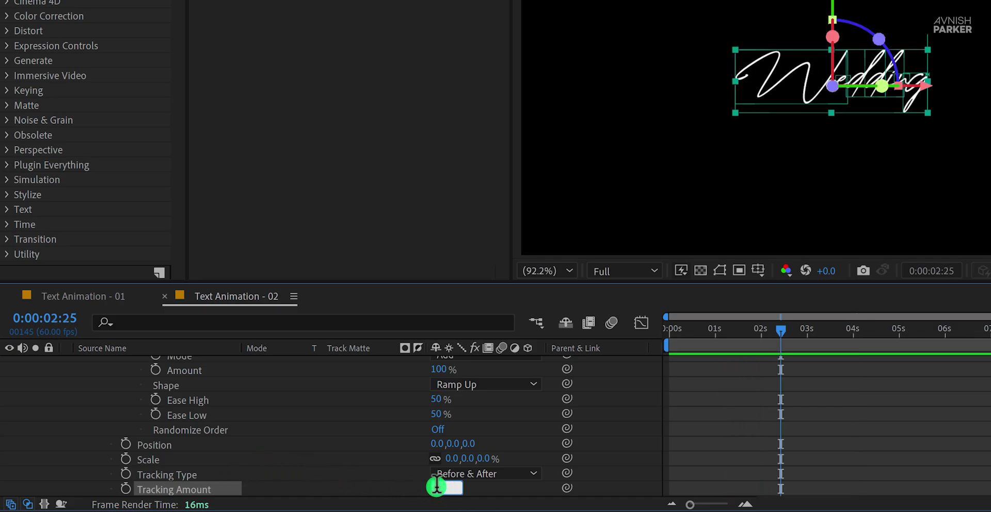
key(Return)
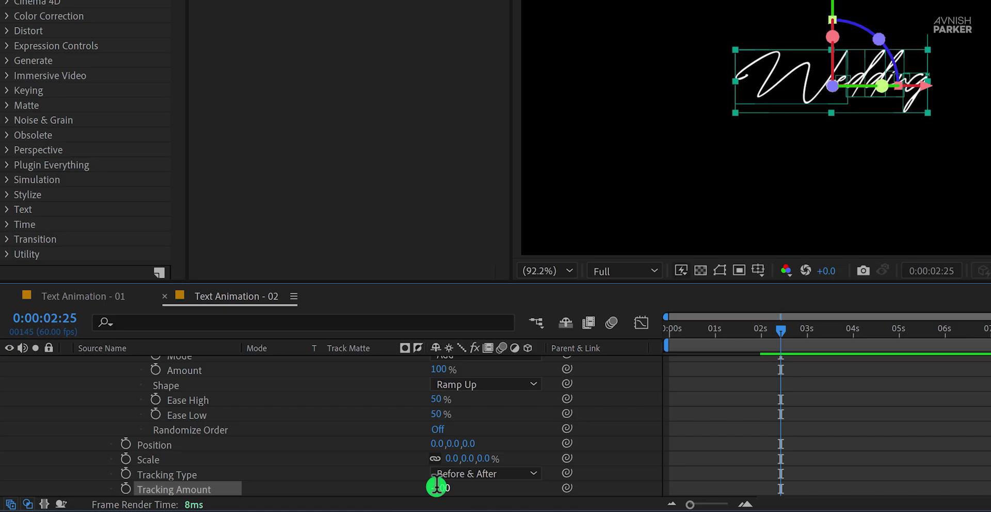
drag(454, 449, 624, 426)
key(space)
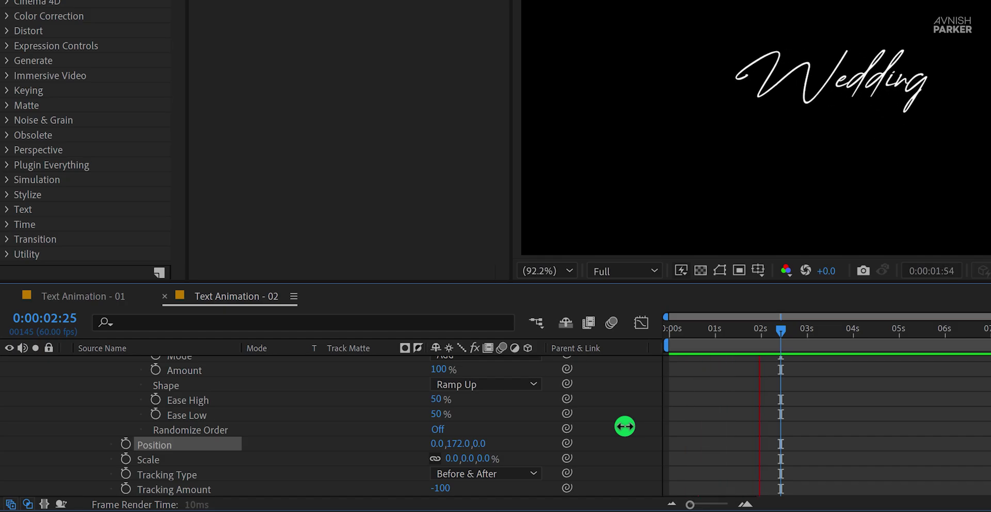
key(space)
key(space)
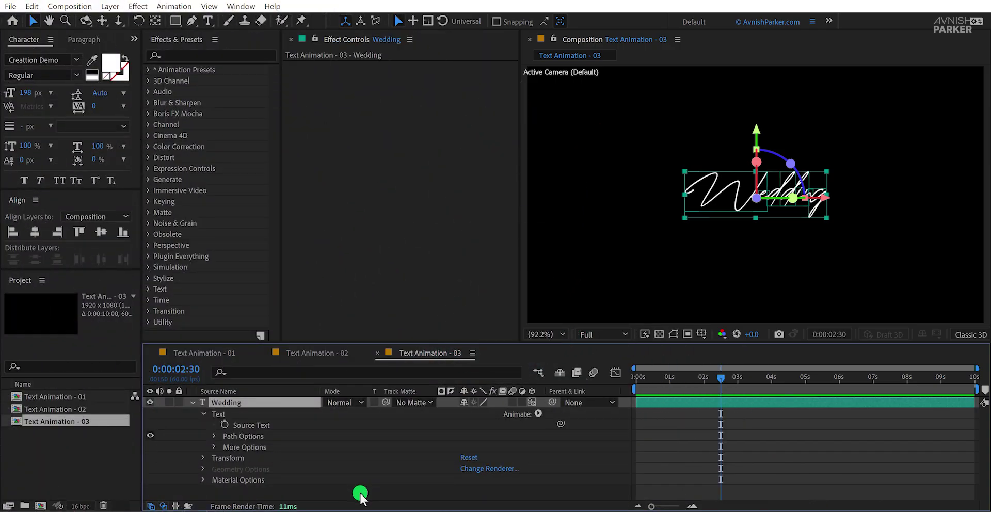
Step: Move the playhead to the start of Text Animation - 03 and apply the Linear Wipe effect to the Wedding layer
click(361, 495)
drag(737, 377, 627, 383)
click(430, 404)
click(251, 403)
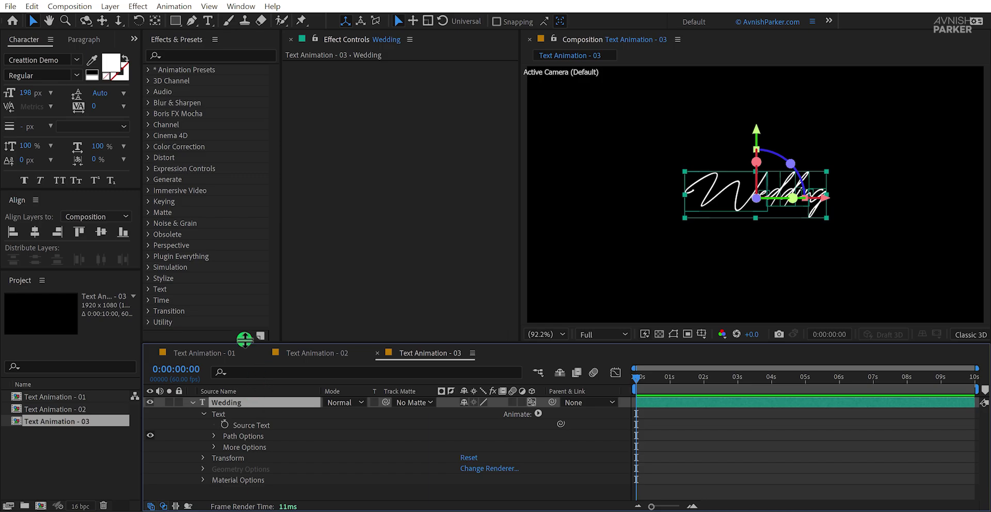
click(204, 55)
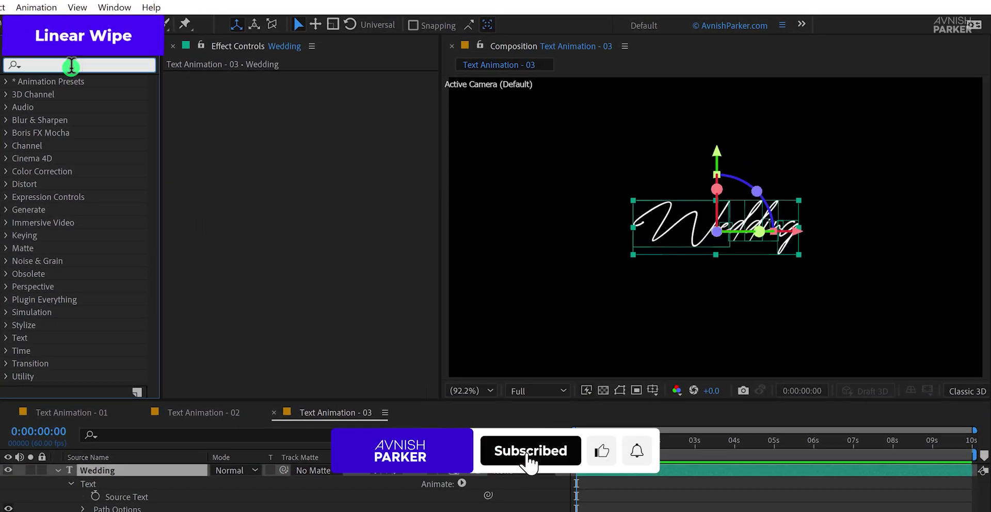
text(wipe)
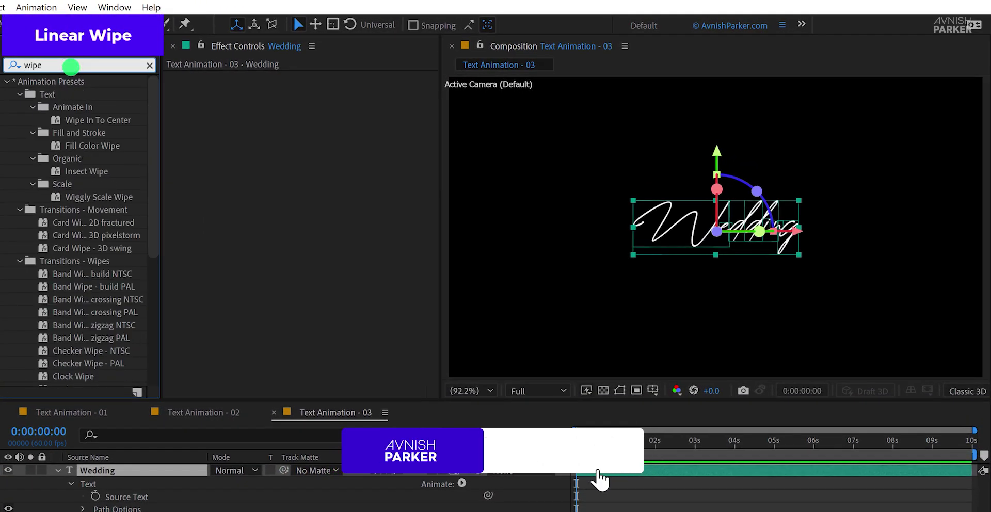
scroll(52, 316, down, 5)
scroll(52, 316, down, 1)
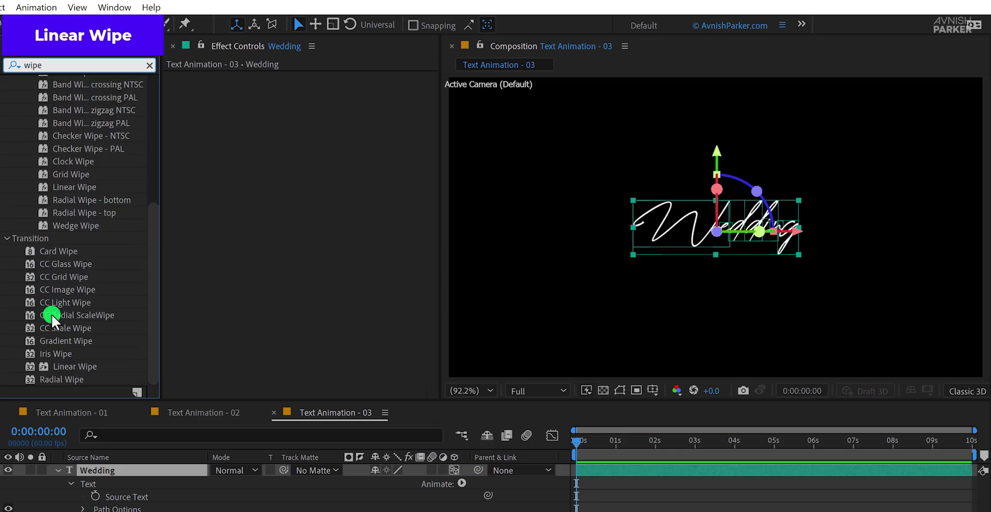
double_click(67, 367)
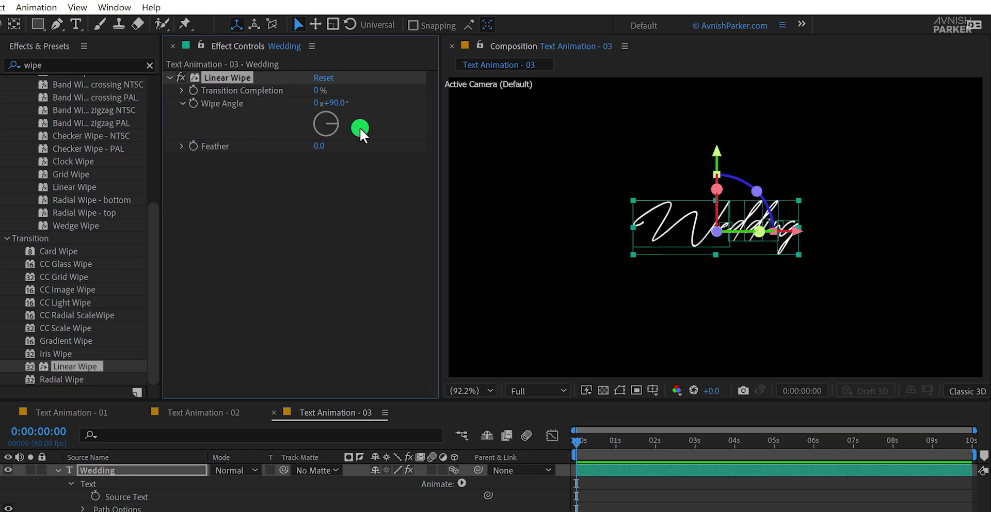
Step: Set the Linear Wipe's Wipe Angle to 307° and its Transition Completion to 32%
drag(318, 93, 382, 104)
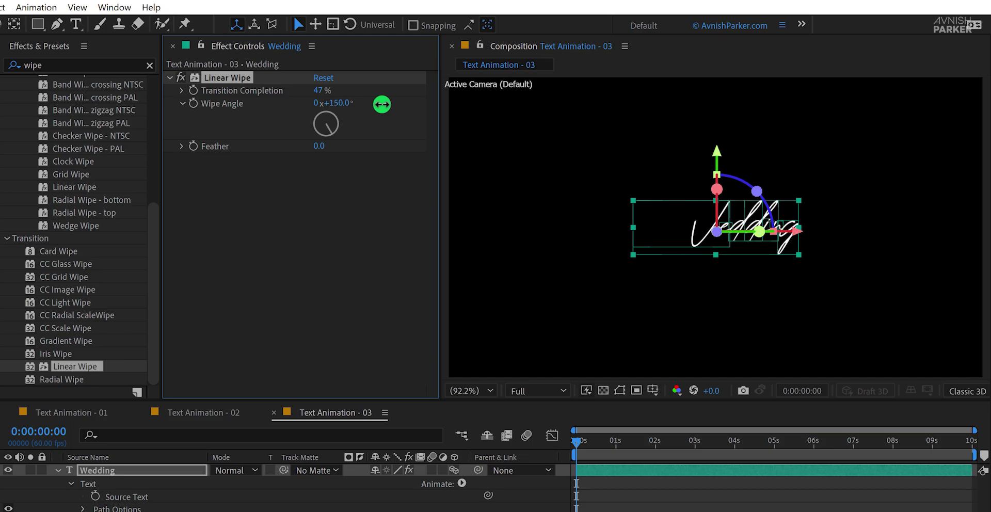
drag(320, 91, 469, 119)
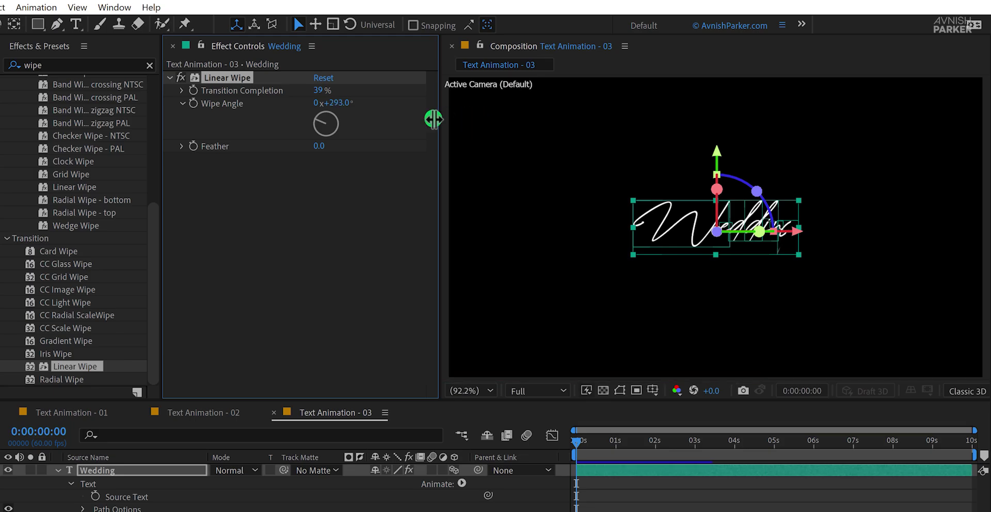
mouse_move(320, 92)
mouse_down()
mouse_move(357, 103)
mouse_move(354, 110)
mouse_move(313, 92)
mouse_move(353, 95)
mouse_move(344, 95)
mouse_up()
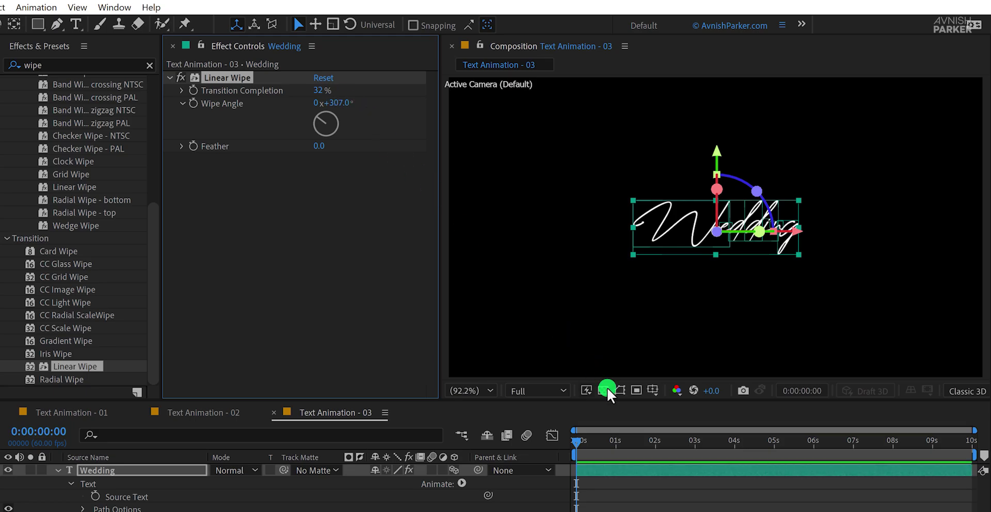
Step: Keyframe the Linear Wipe's Transition Completion at 32% at 2 seconds and at 64% at the start
click(657, 445)
drag(656, 447, 655, 447)
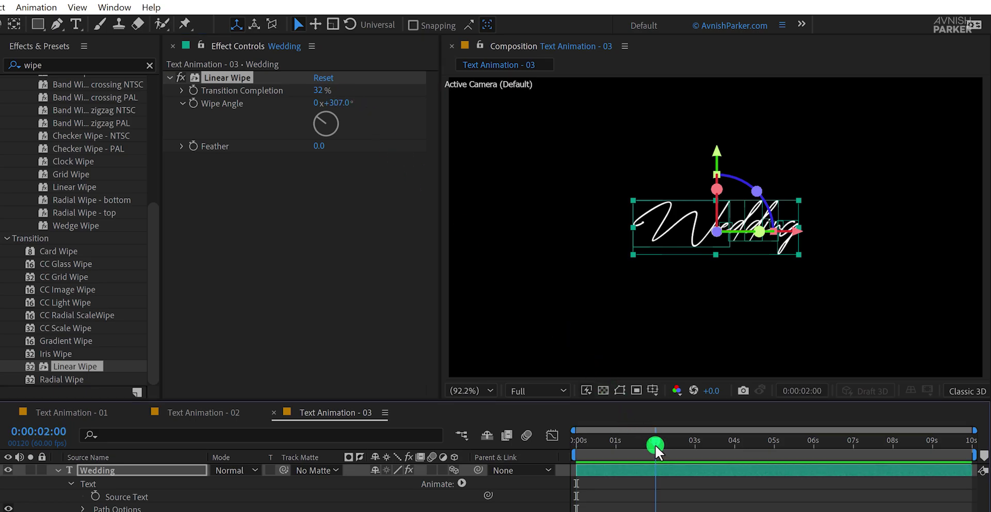
click(193, 92)
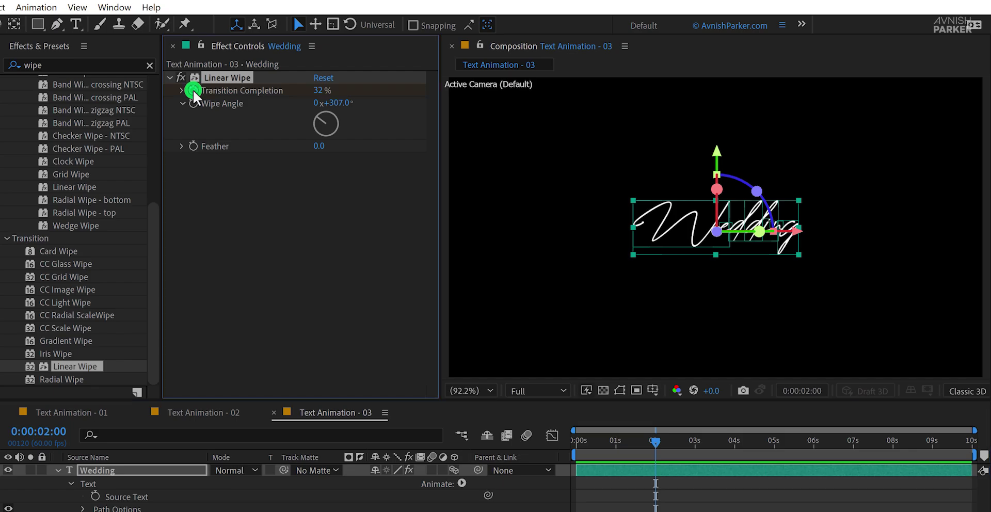
drag(575, 442, 567, 450)
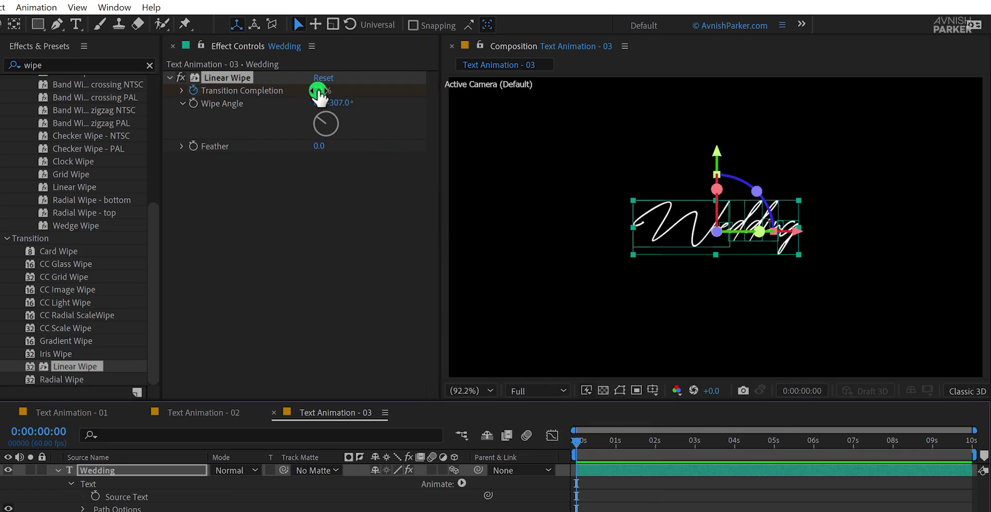
drag(319, 93, 354, 104)
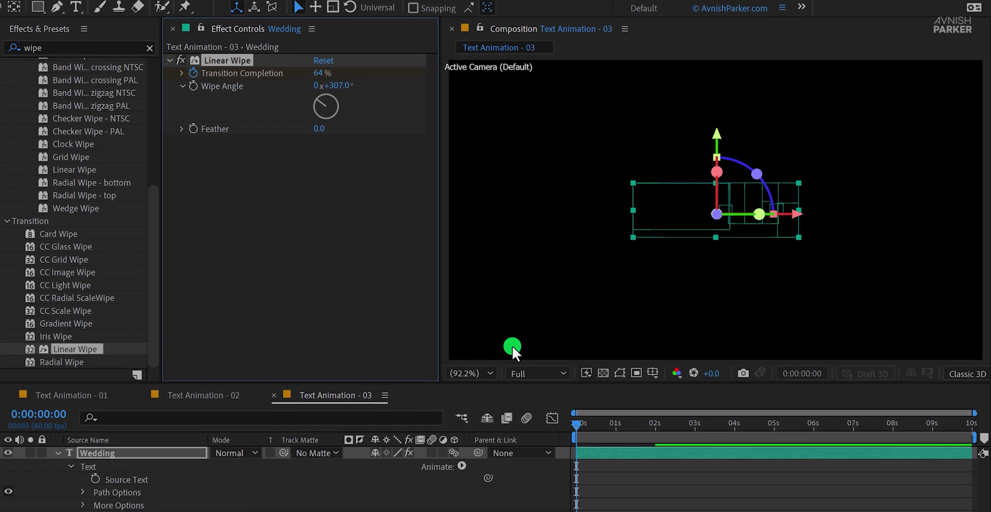
Step: Apply Easy Ease to both Transition Completion keyframes of the Wedding layer and preview the wipe
key(u)
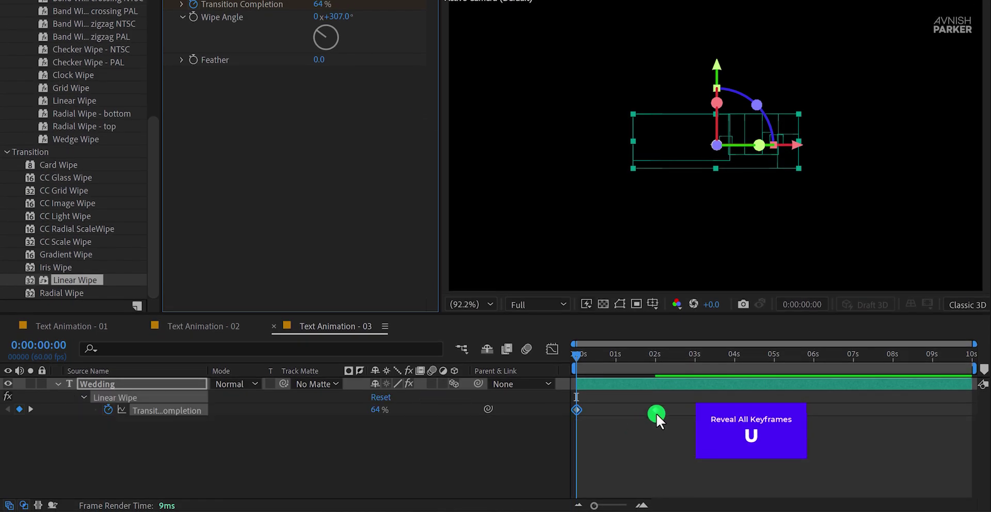
drag(675, 401, 572, 421)
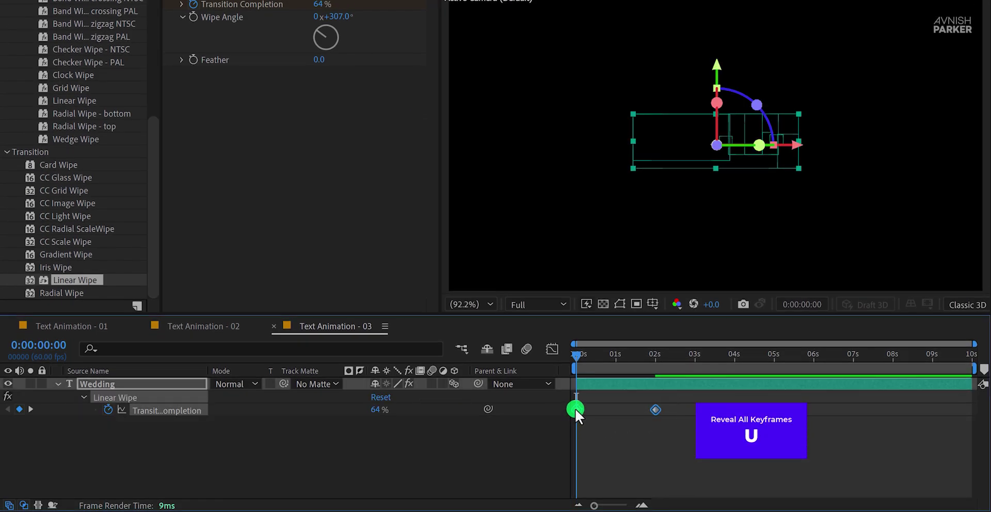
right_click(575, 408)
mouse_move(628, 403)
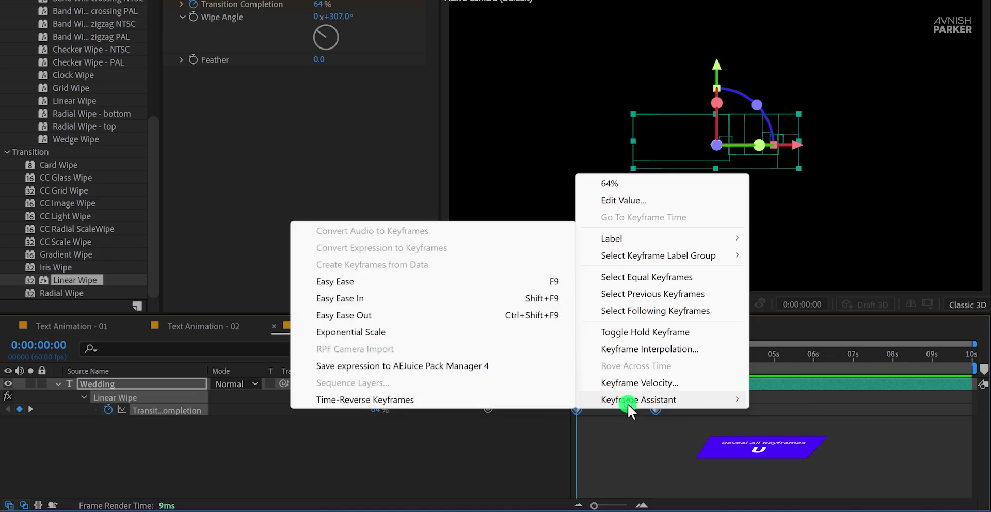
click(368, 281)
key(space)
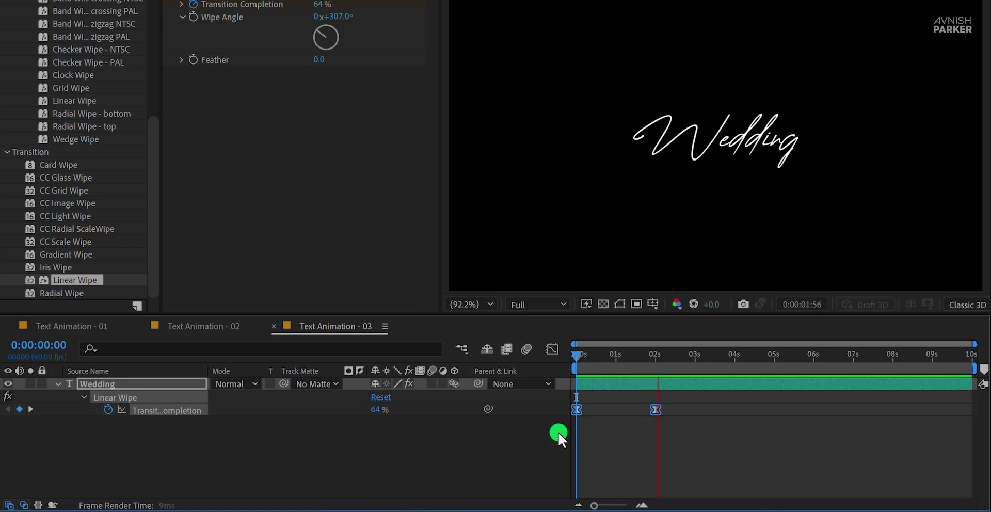
key(space)
Step: In the speed graph, extend the ease handle of the 2-second Transition Completion keyframe back to about 1 second
click(550, 353)
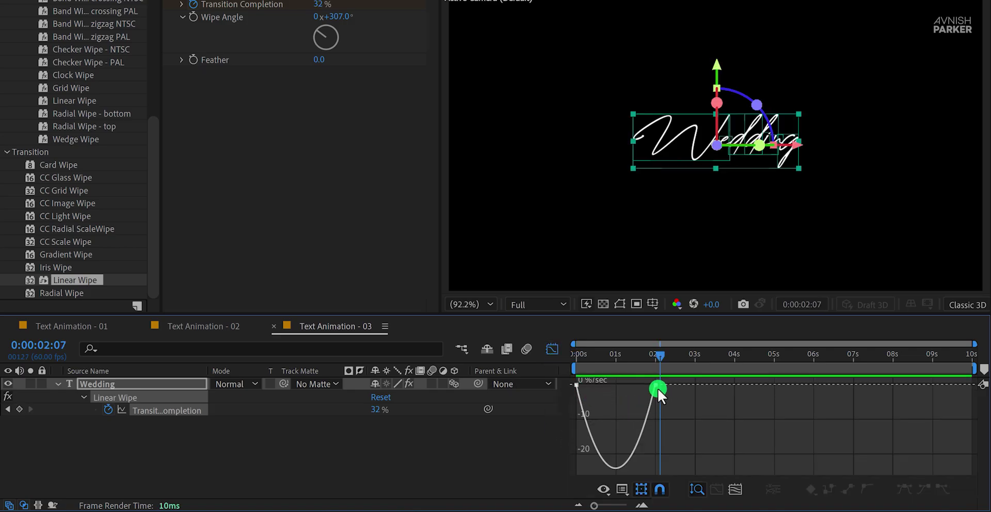
drag(655, 385, 618, 379)
click(552, 351)
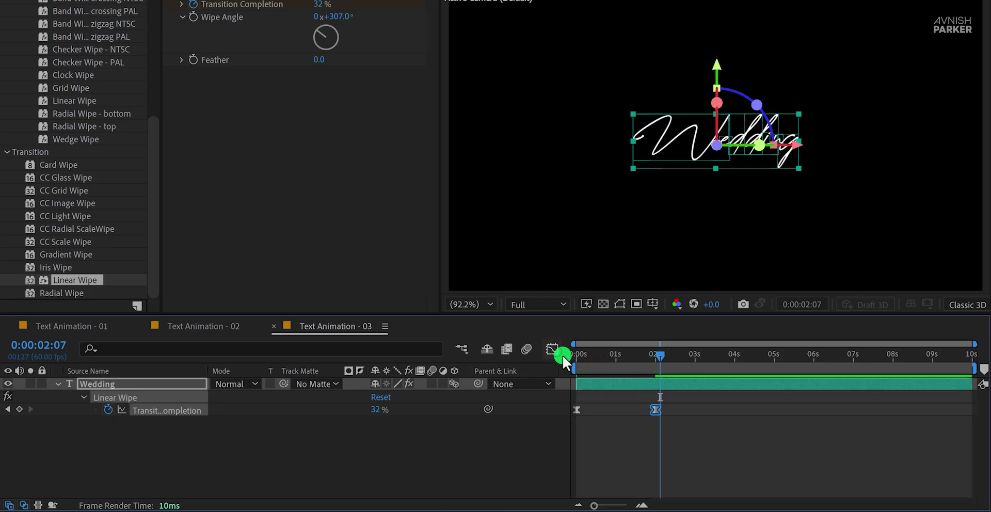
Step: Move the end Transition Completion keyframe of the Wedding layer to about 4 seconds and preview the slower wipe
click(681, 405)
drag(655, 410, 736, 414)
key(space)
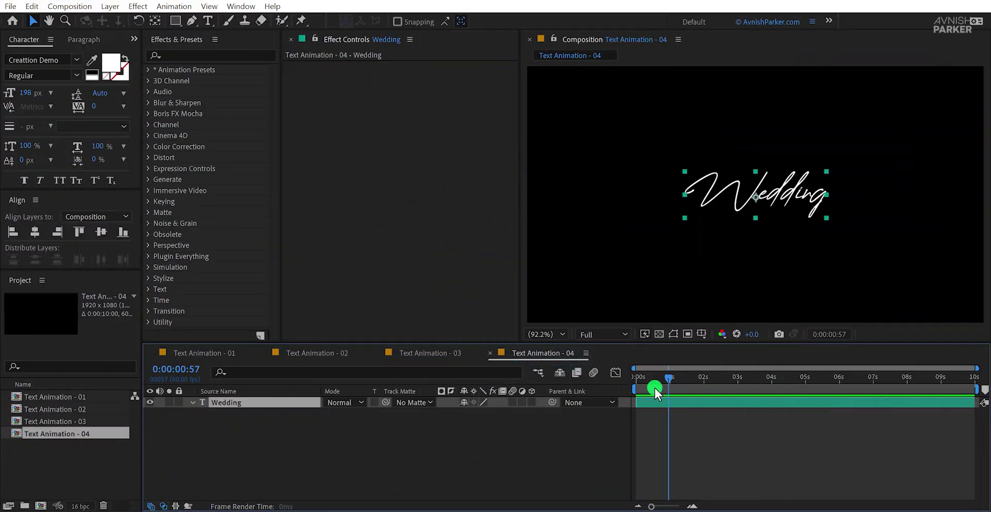
Step: Find the CC Burn Film effect and apply it to the Wedding layer in Text Animation - 04, with the current time at the start
click(634, 388)
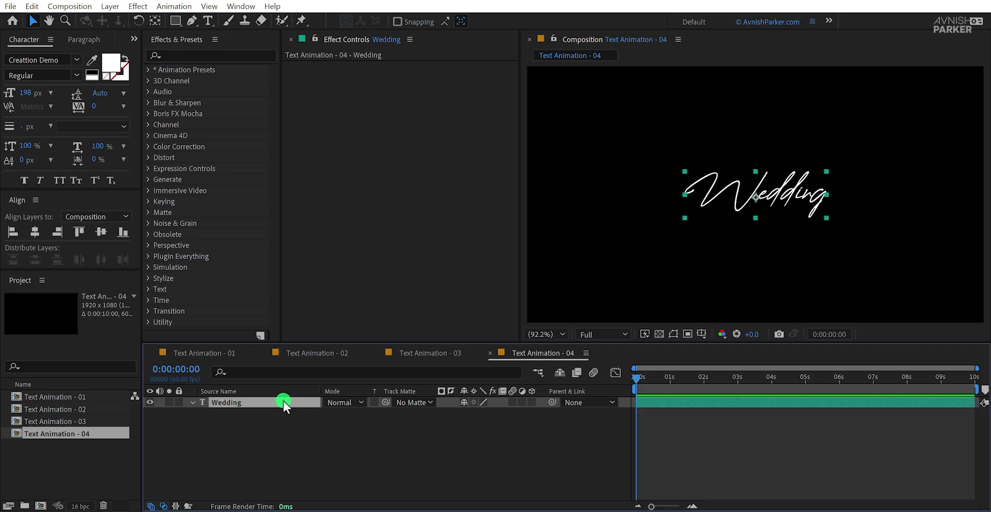
click(216, 54)
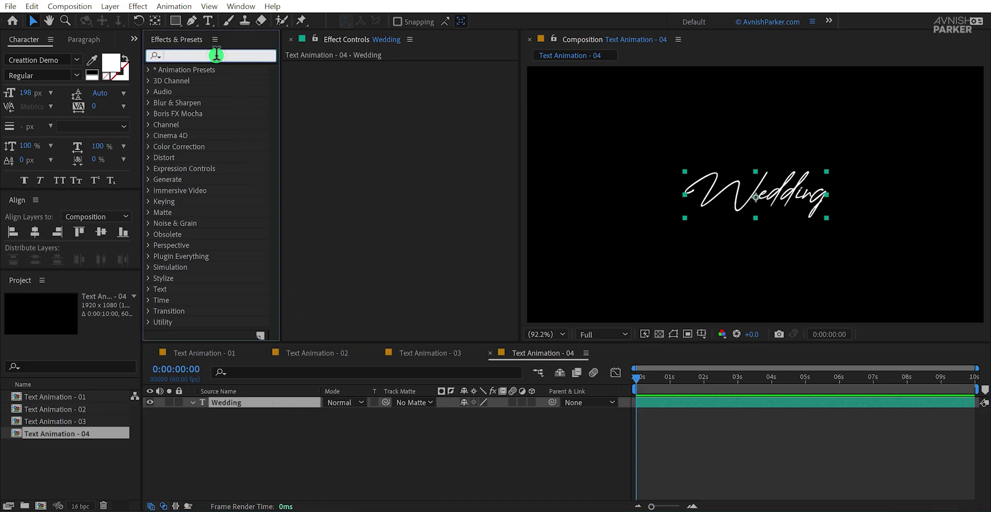
text(burn)
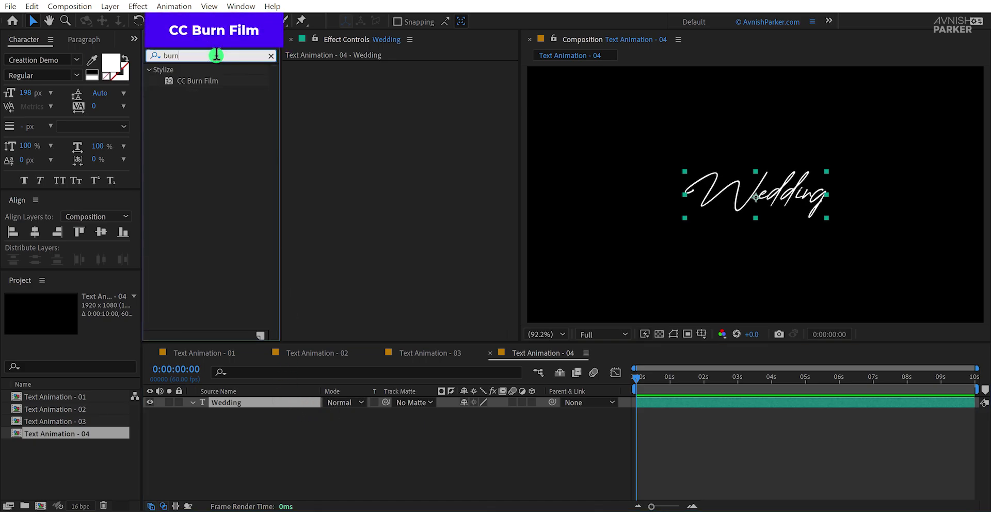
drag(210, 82, 355, 115)
Step: Keyframe the CC Burn Film's Burn at 88 at the start and at 0 at 2 seconds
drag(411, 79, 475, 81)
click(310, 78)
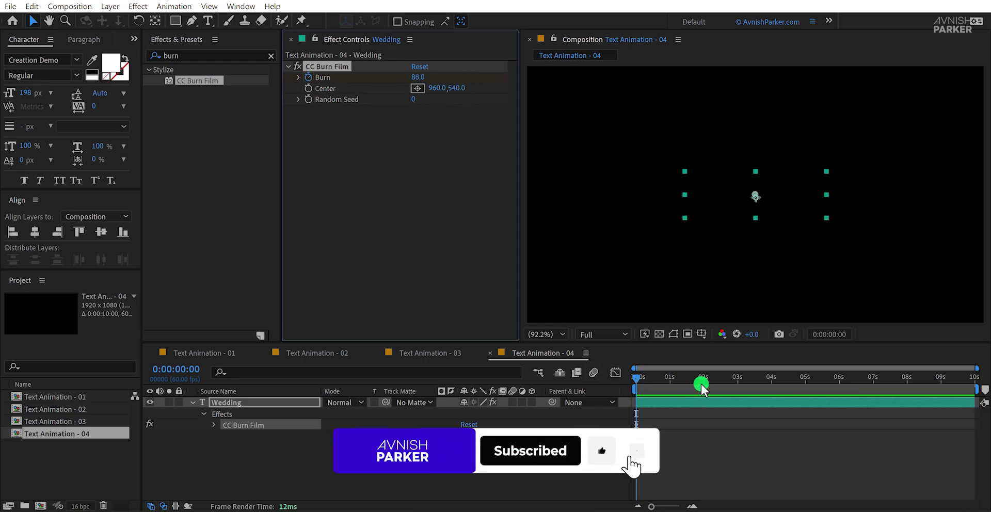
click(704, 382)
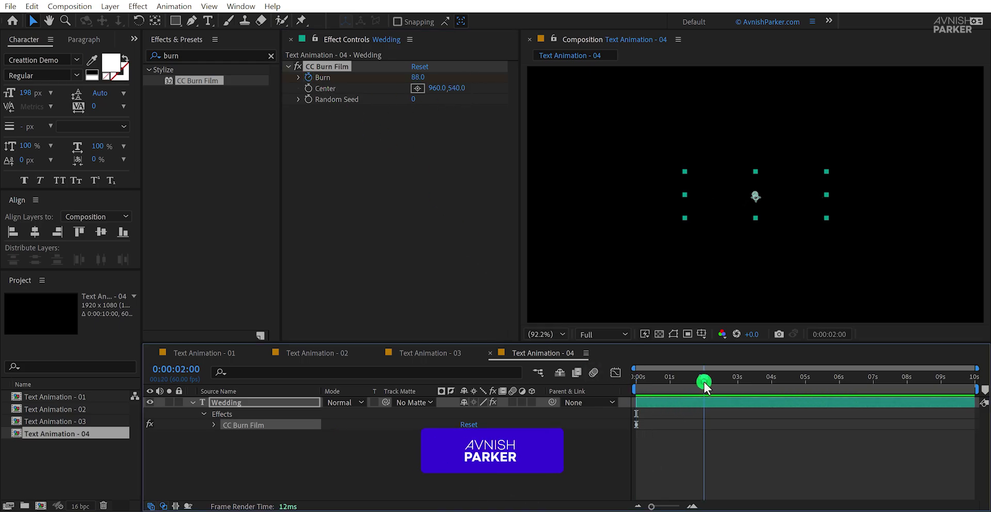
drag(420, 79, 389, 107)
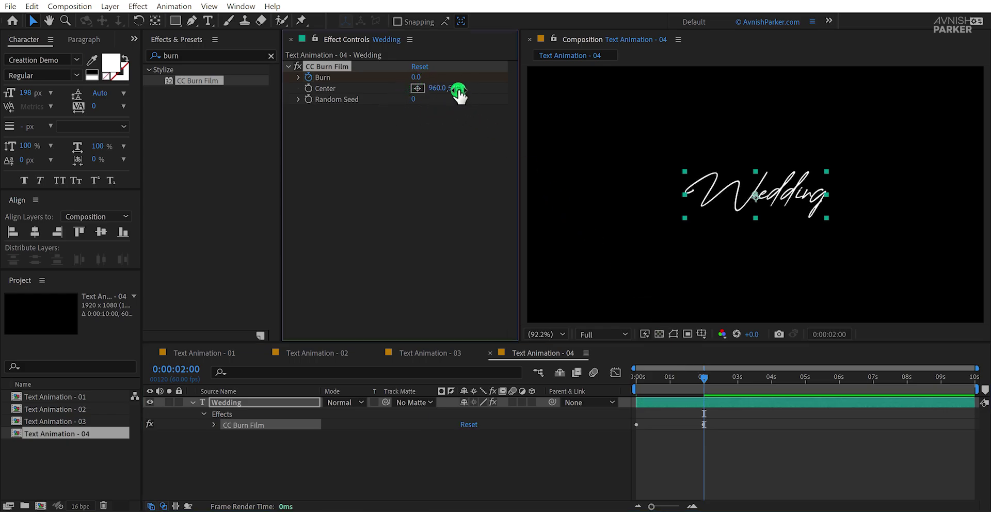
Step: Set the CC Burn Film's Center to 960, 384 above the text and preview the burn reveal
drag(458, 93, 175, 273)
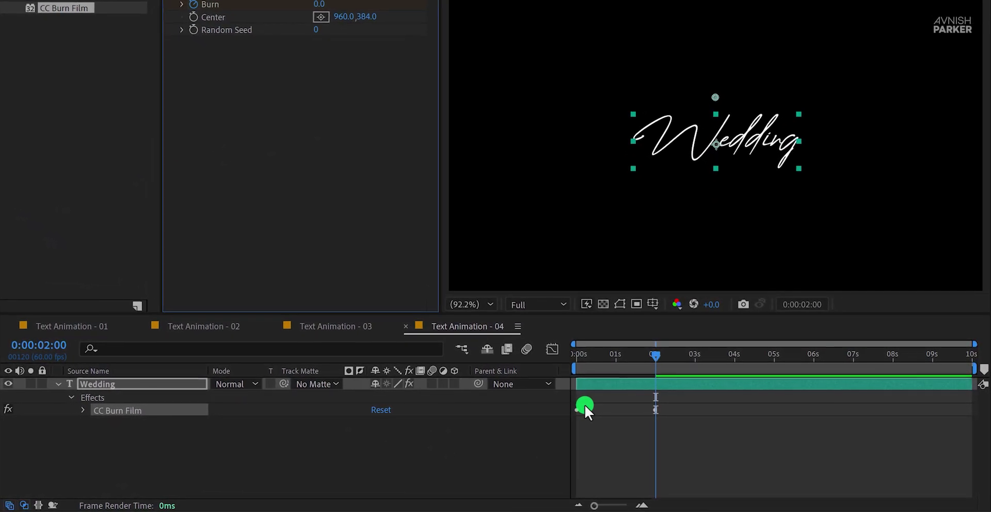
key(space)
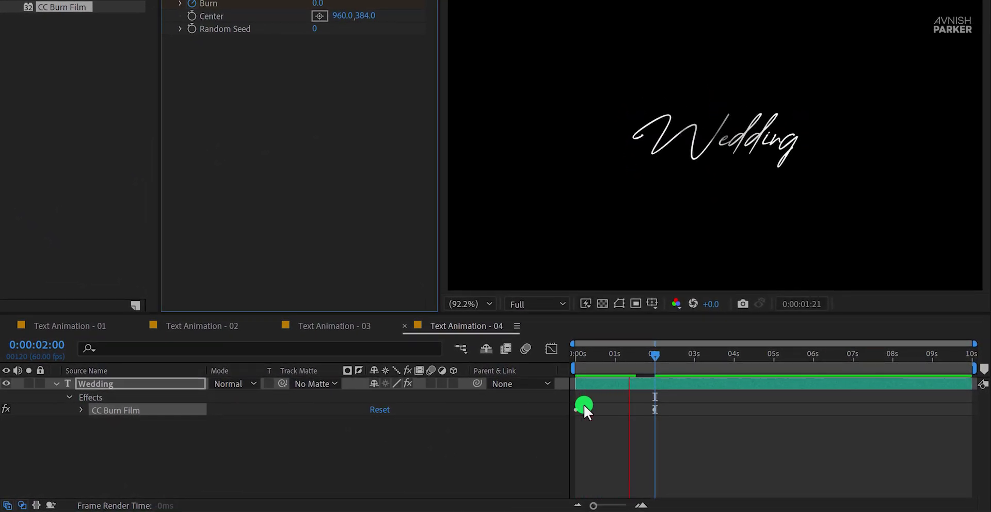
click(592, 357)
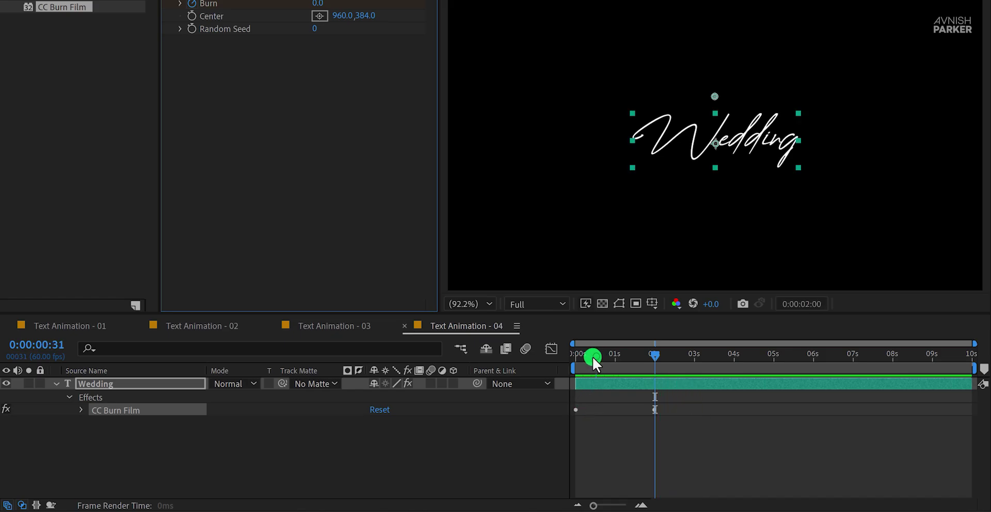
mouse_move(593, 357)
mouse_down()
mouse_move(576, 362)
mouse_move(615, 362)
mouse_up()
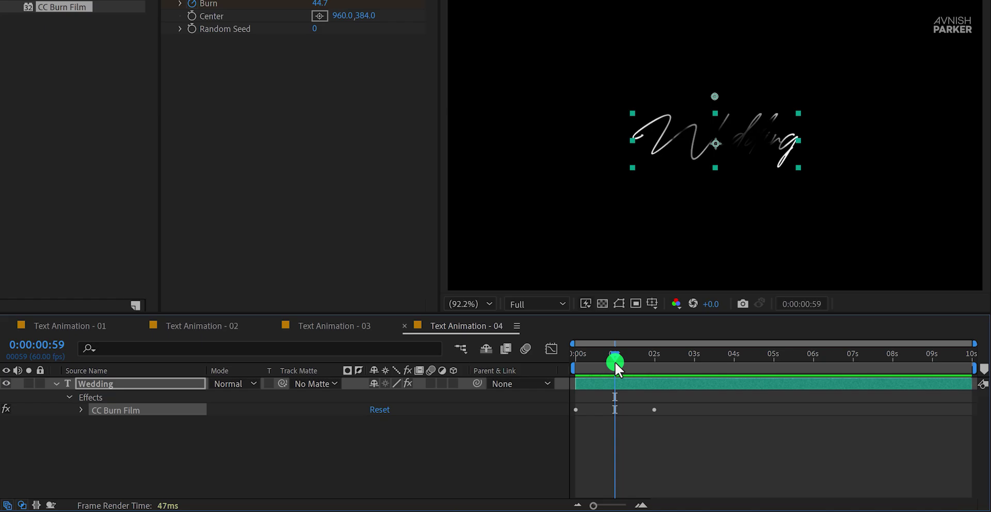
Step: Reveal the Wedding layer's keyframes and apply Easy Ease to both Burn keyframes
key(u)
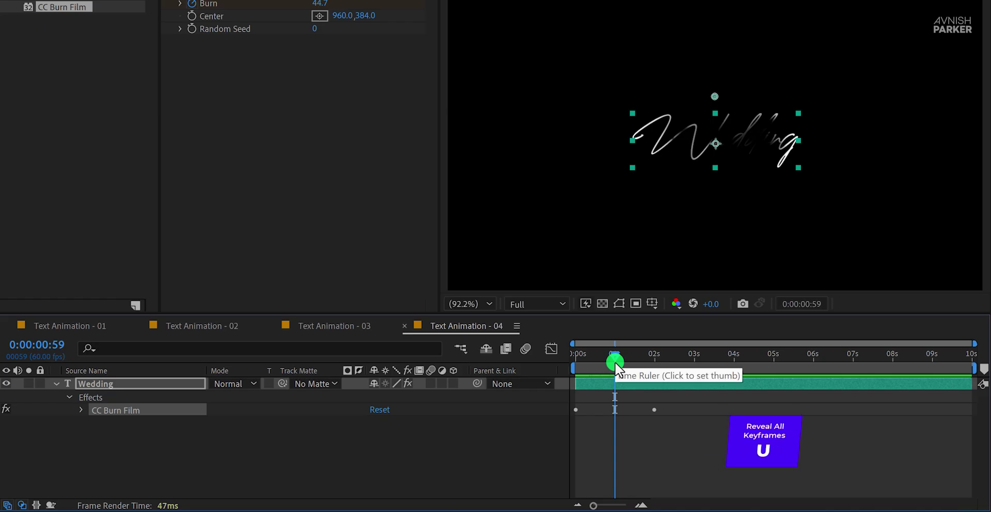
click(671, 404)
drag(671, 404, 558, 416)
key(F9)
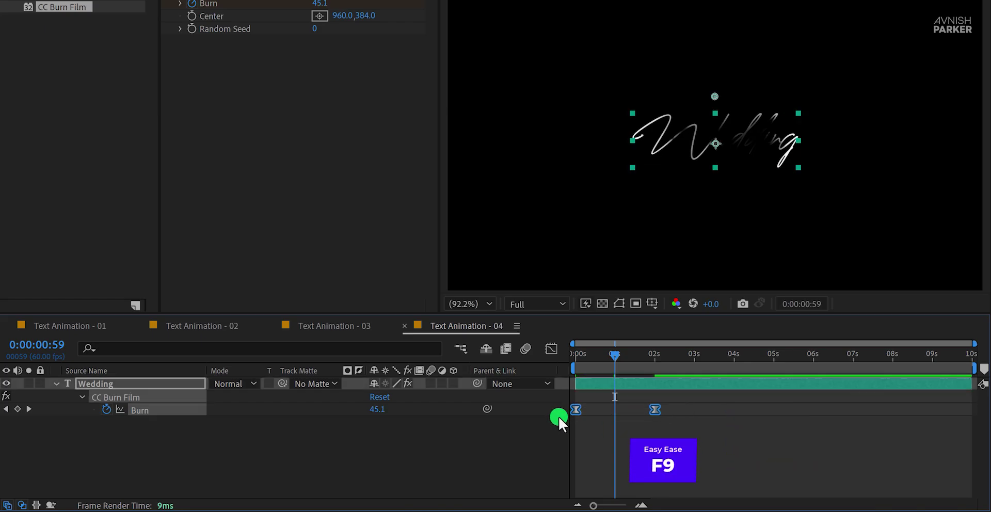
Step: In the speed graph, extend the ease handle of the 2-second Burn keyframe back toward the start, and preview the reveal
click(551, 348)
mouse_move(658, 384)
mouse_down()
mouse_move(621, 384)
mouse_move(566, 355)
mouse_up()
click(555, 351)
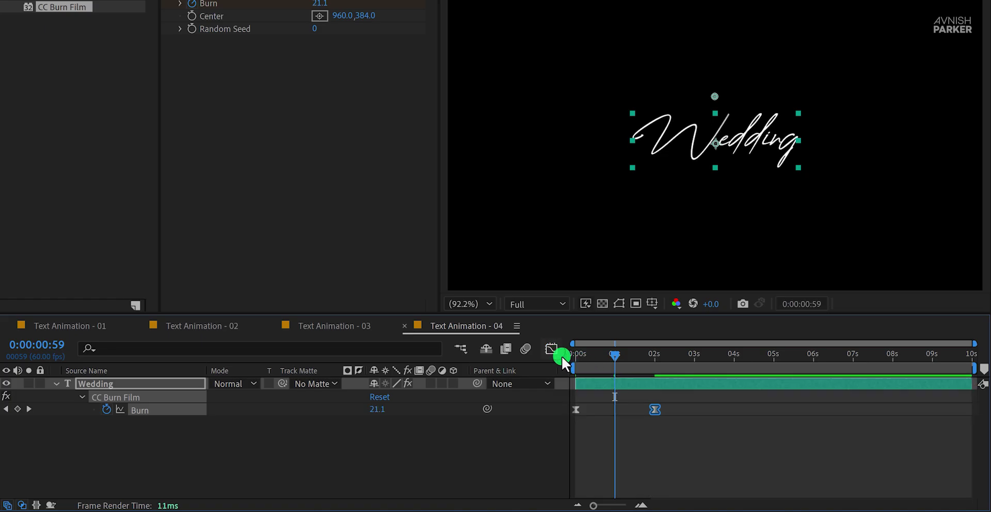
click(681, 401)
key(space)
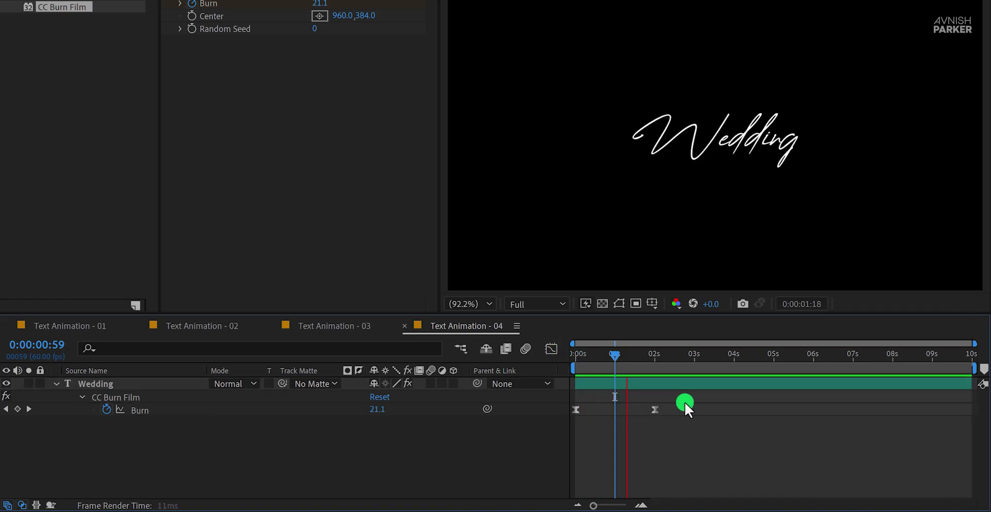
key(space)
Step: Move the end Burn keyframe to about 3 seconds (0:00:03:02) and preview the slower reveal
drag(656, 410, 696, 415)
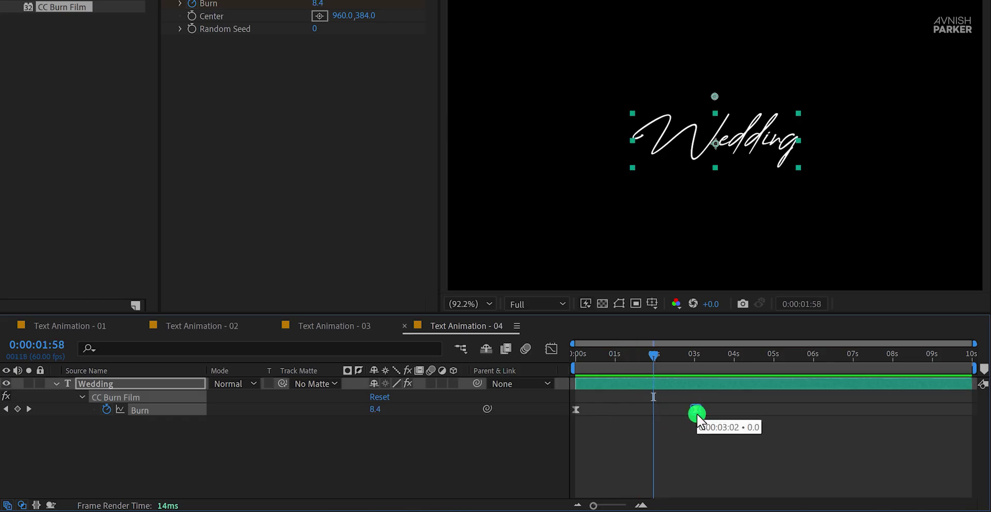
key(space)
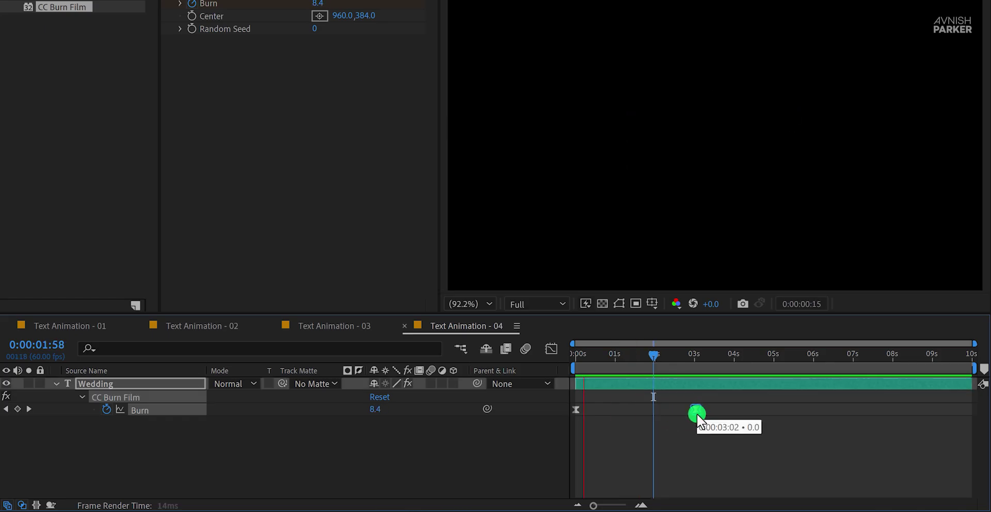
key(space)
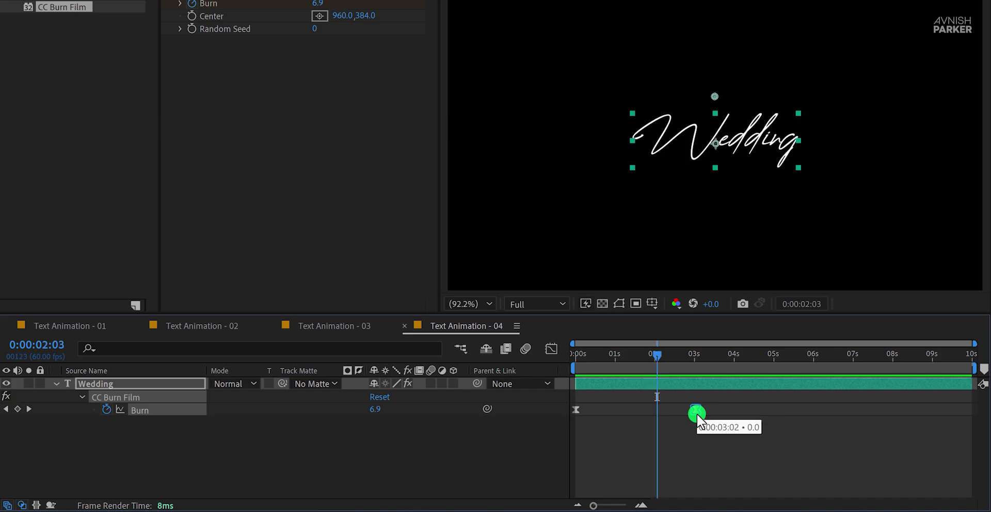
Step: Check the partly burned text on the transparency grid at about 1 second, and set the Wedding layer's blending mode to Screen
mouse_move(657, 376)
mouse_down()
mouse_move(645, 355)
mouse_move(614, 358)
mouse_move(619, 339)
mouse_up()
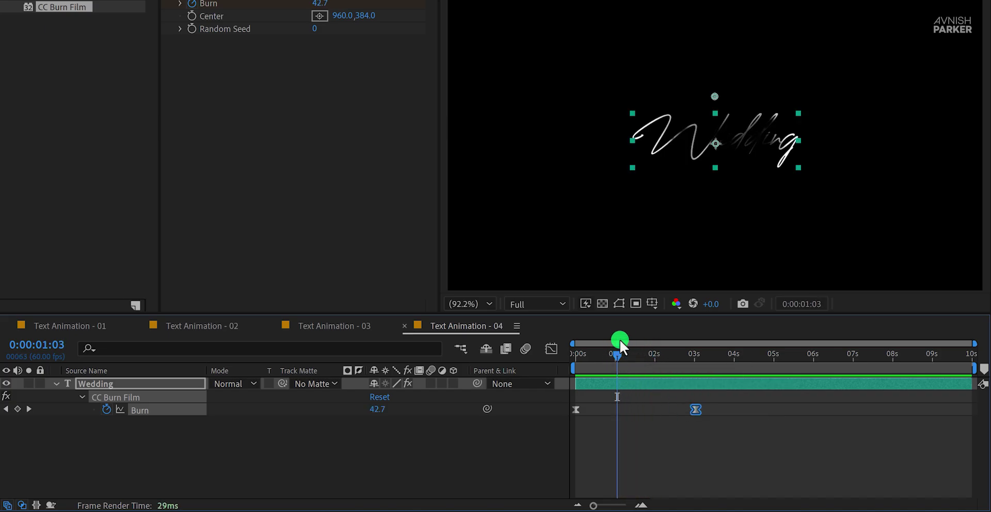
click(602, 303)
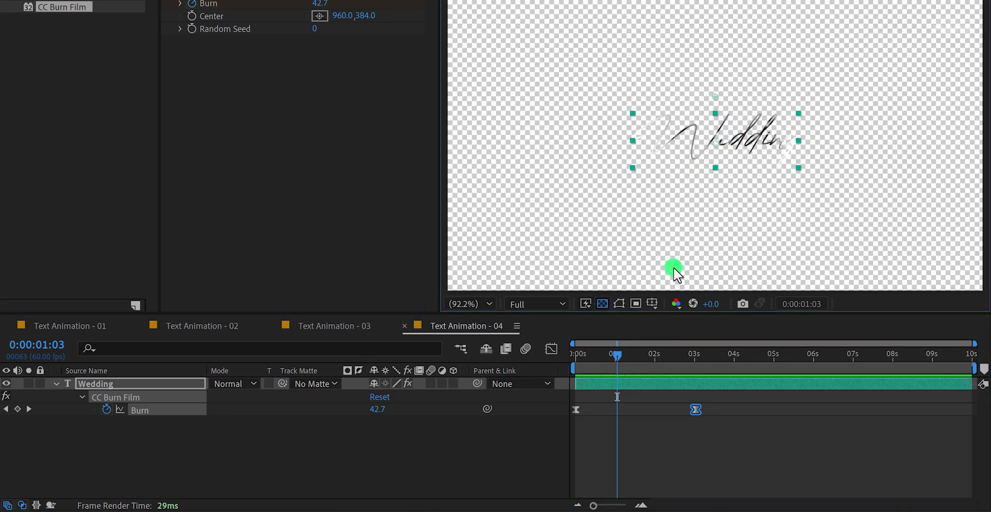
click(623, 372)
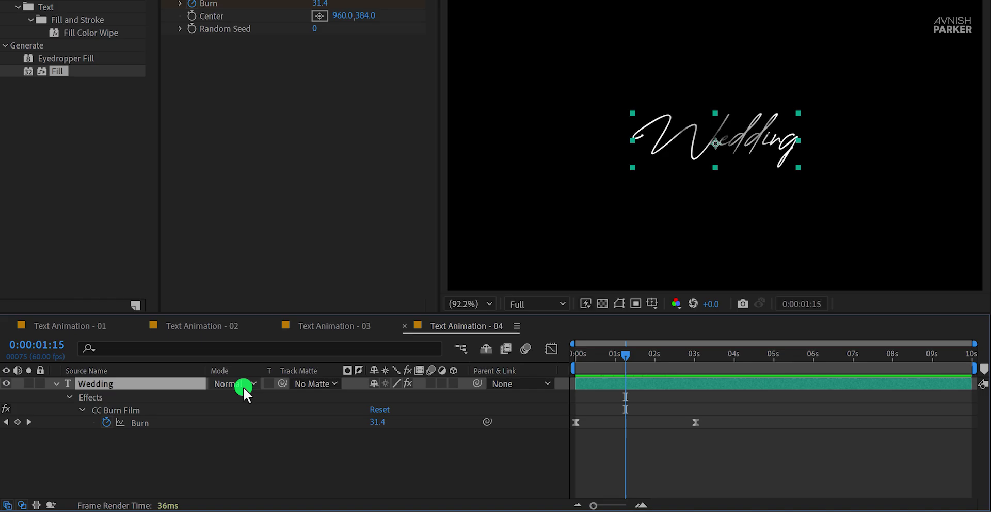
click(243, 385)
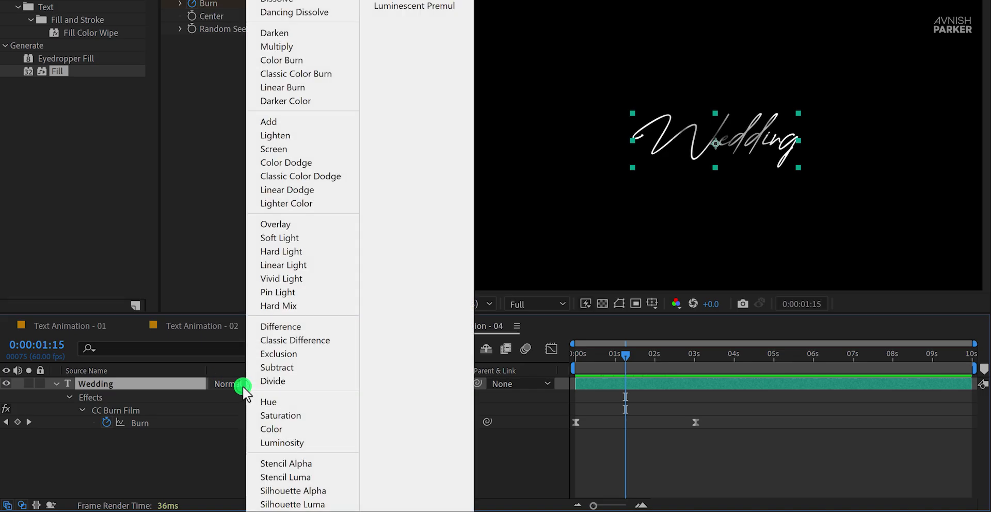
click(271, 210)
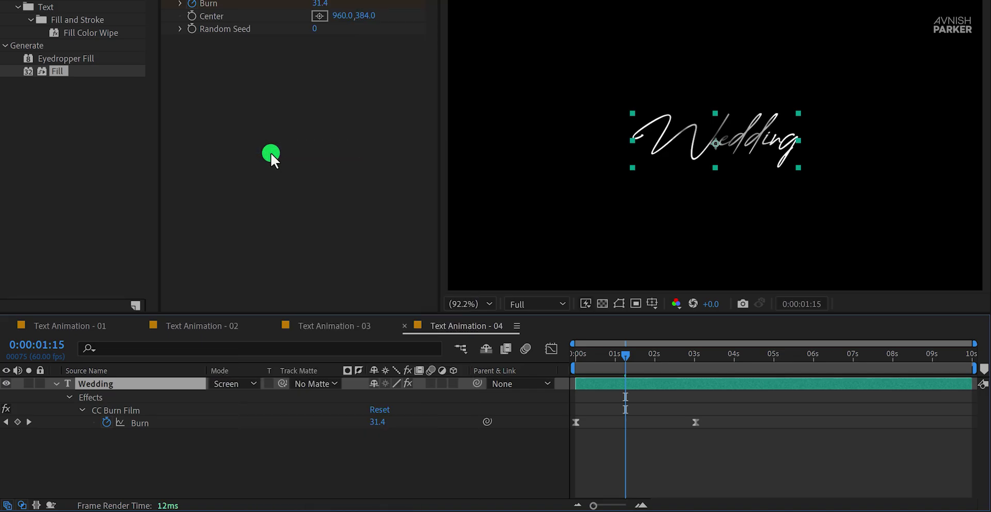
Step: Create a purple 1920 × 1080 px solid layer and place it beneath the Wedding layer
click(213, 459)
right_click(213, 460)
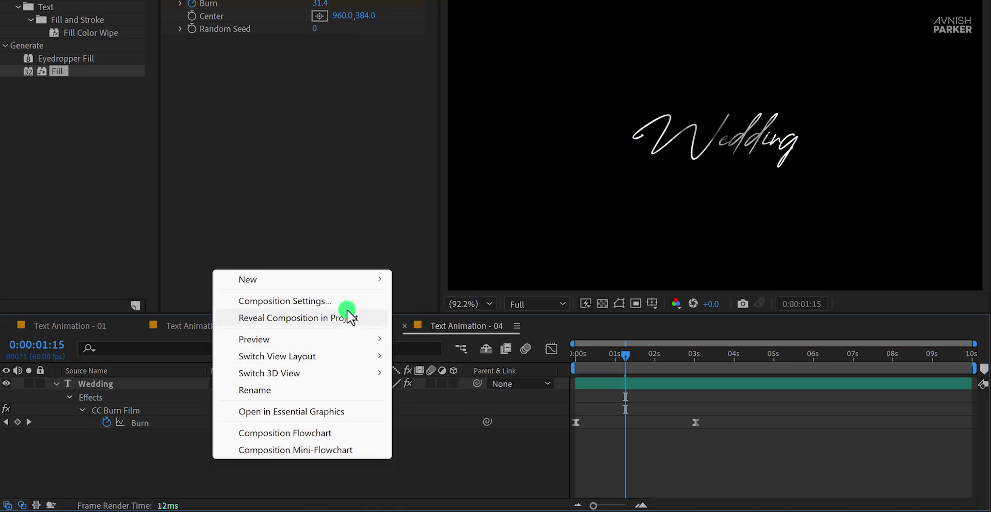
mouse_move(338, 283)
click(472, 318)
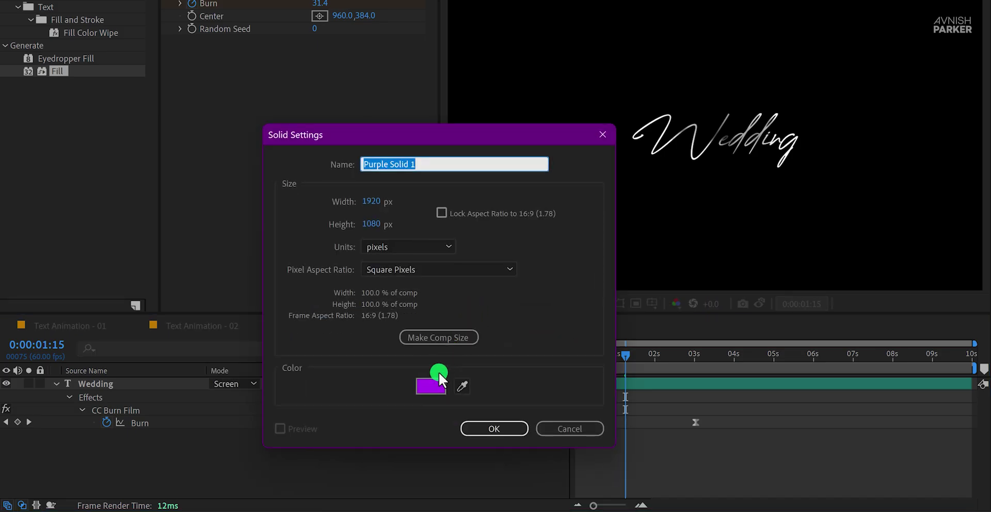
click(486, 431)
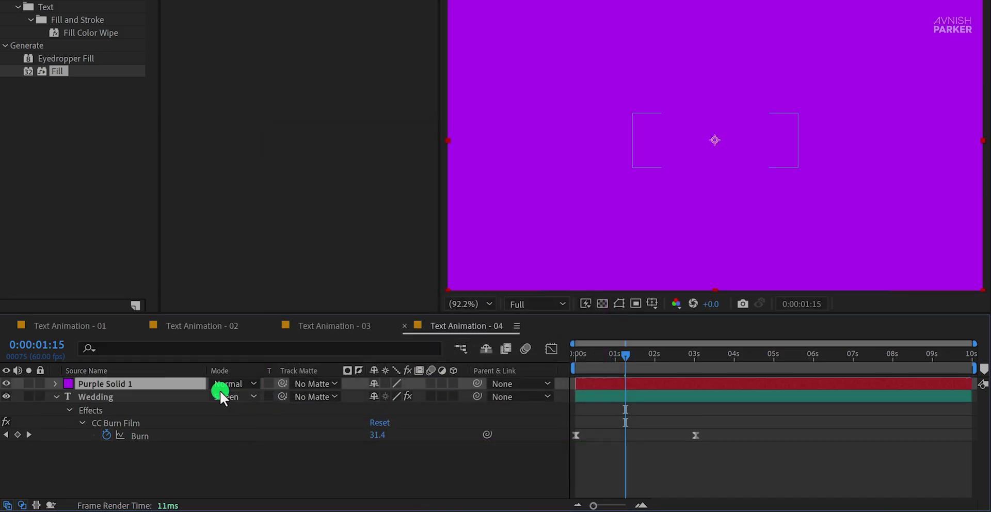
drag(220, 390, 165, 440)
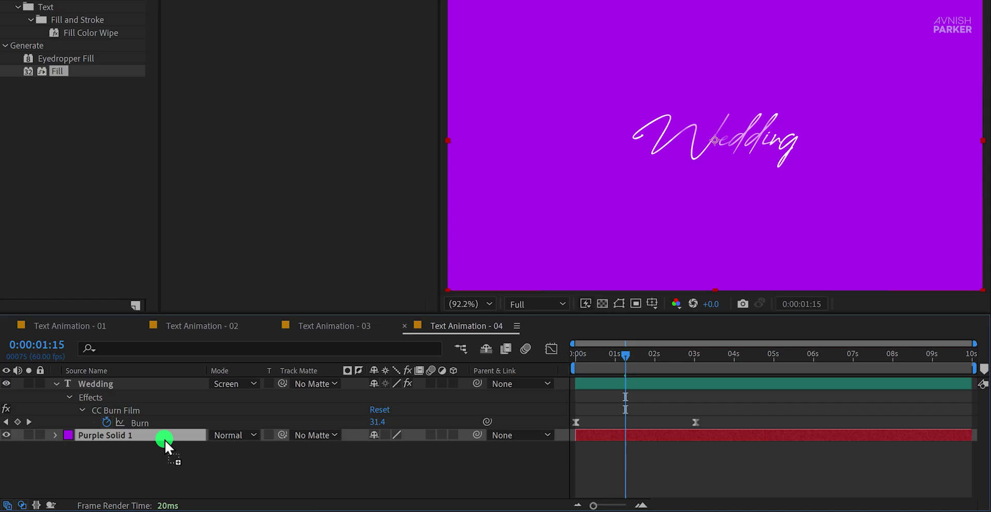
Step: Compare the Wedding layer's Normal blending mode with Screen over the purple solid, ending on Screen, and preview the reveal
click(144, 383)
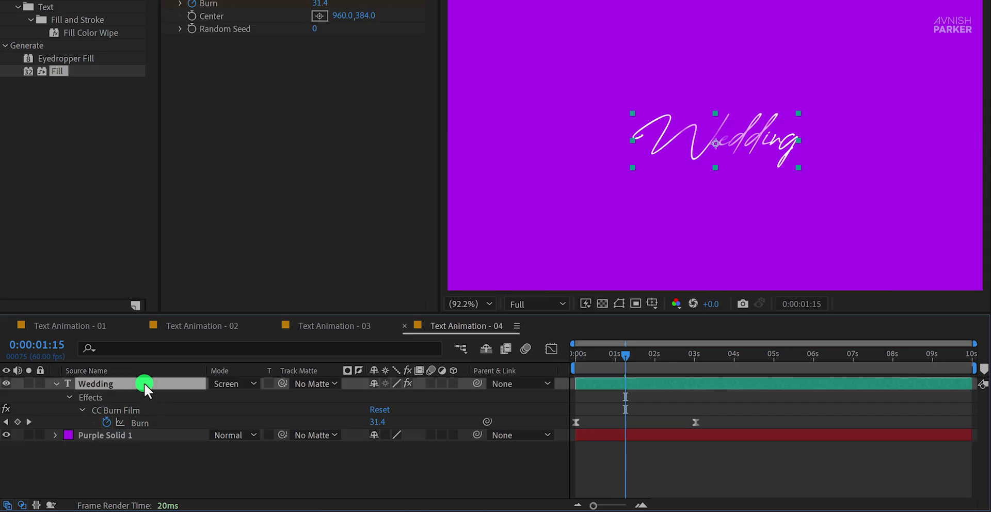
click(232, 384)
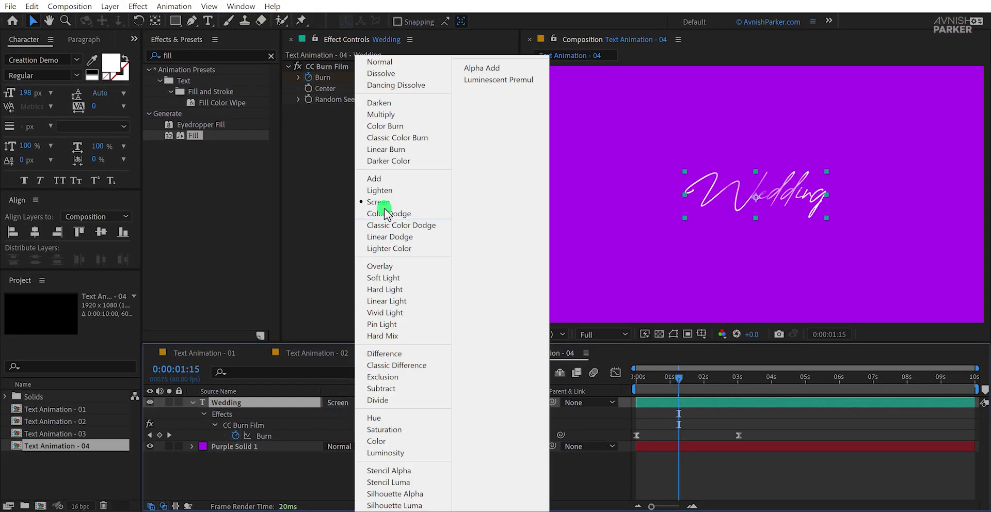
click(386, 63)
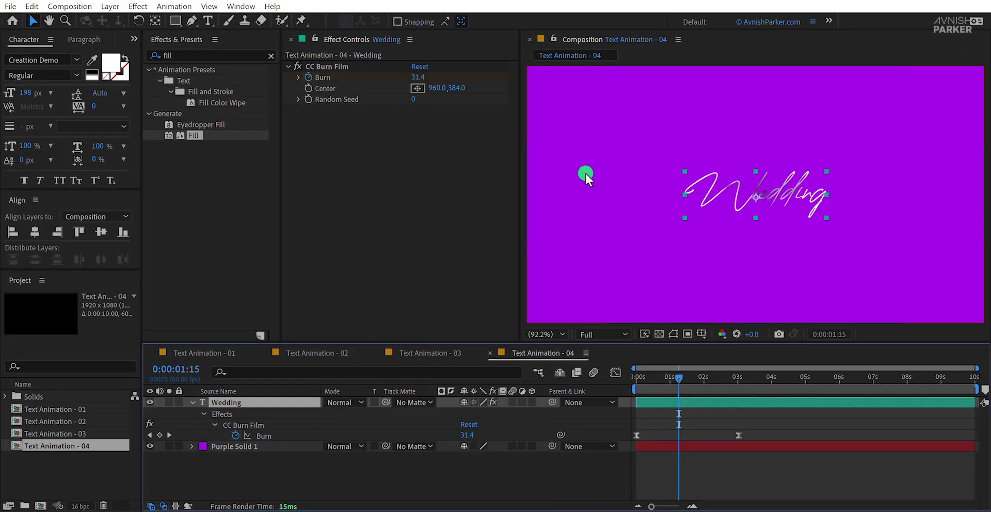
click(336, 403)
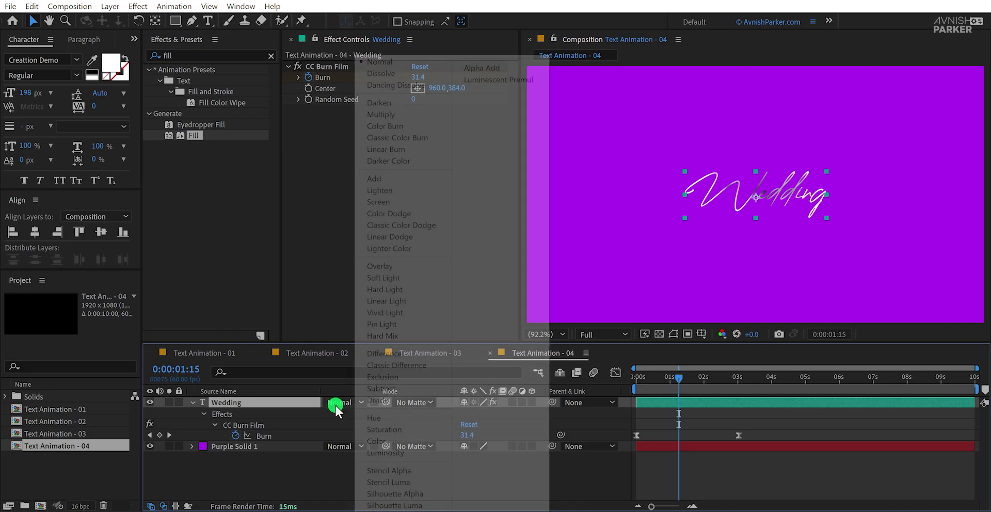
click(390, 201)
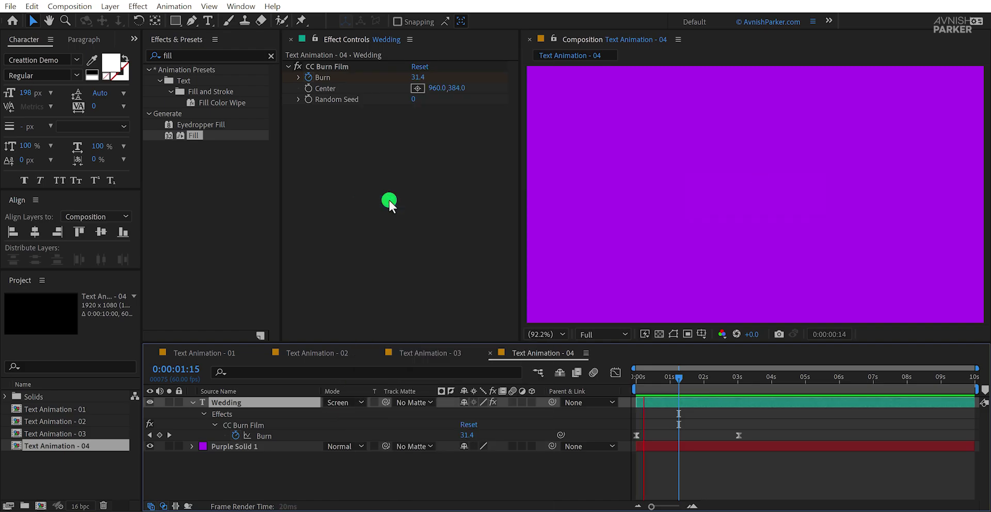
key(space)
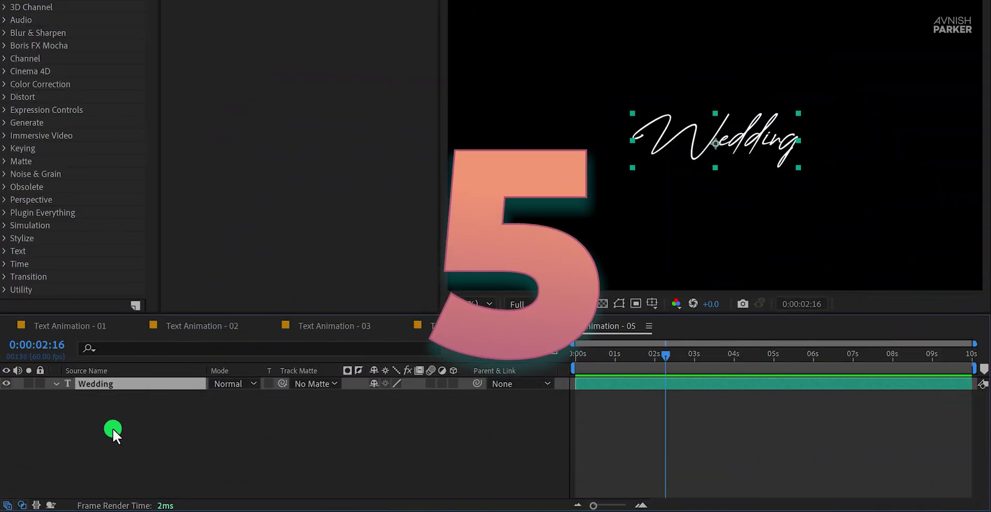
Step: Enable per-character 3D for the Wedding text layer in the Text Animation - 05 composition
click(86, 419)
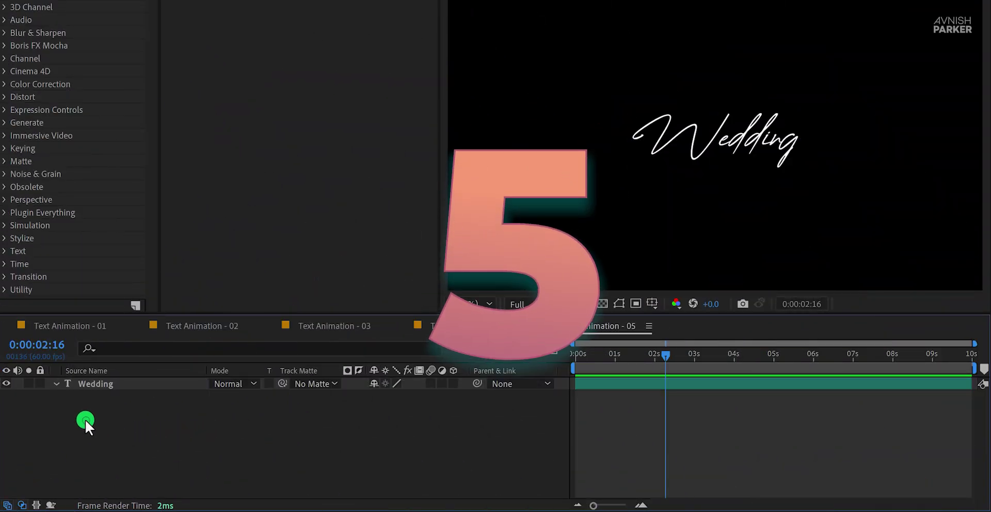
click(89, 389)
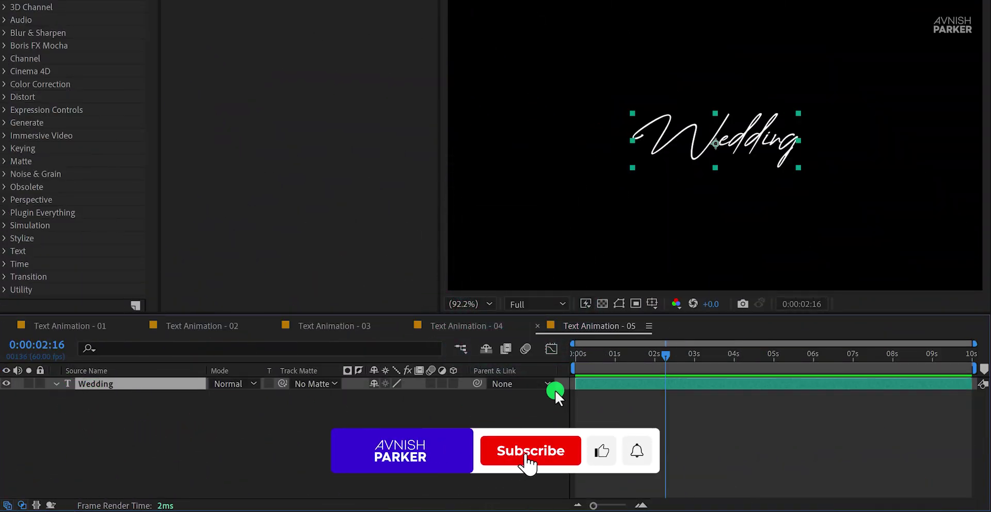
drag(583, 360, 605, 366)
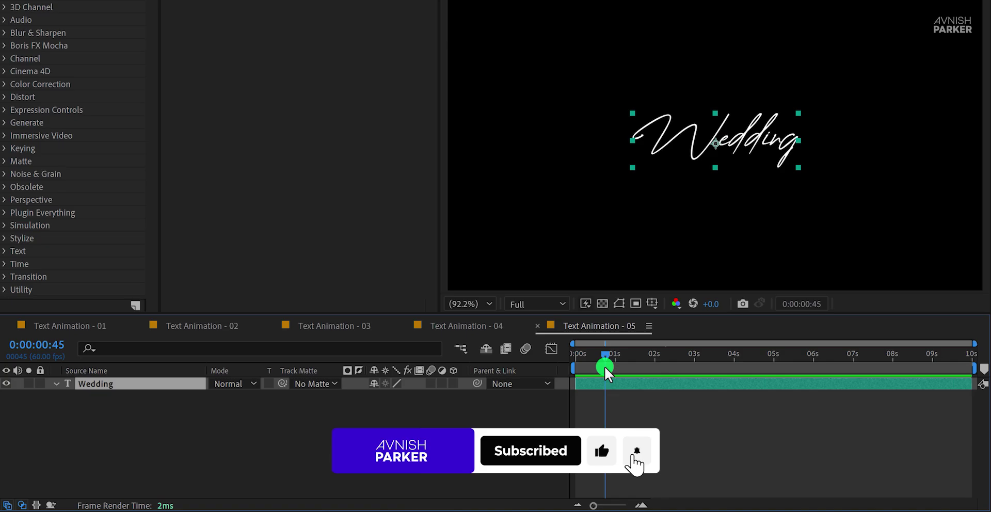
click(57, 383)
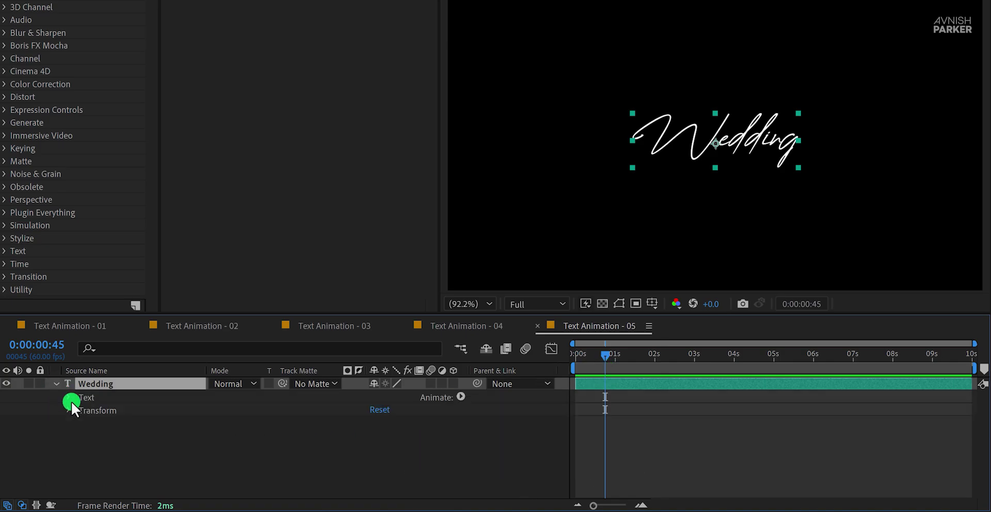
click(458, 397)
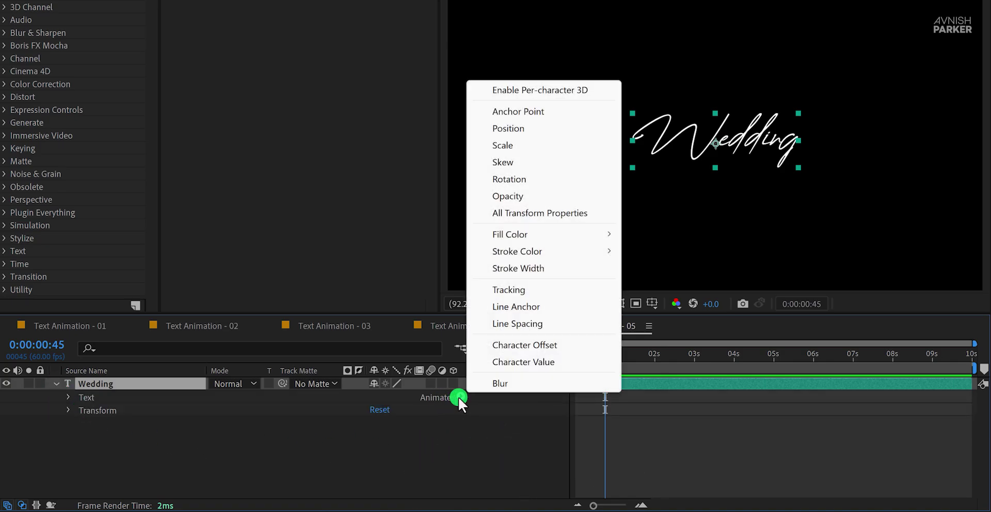
click(552, 88)
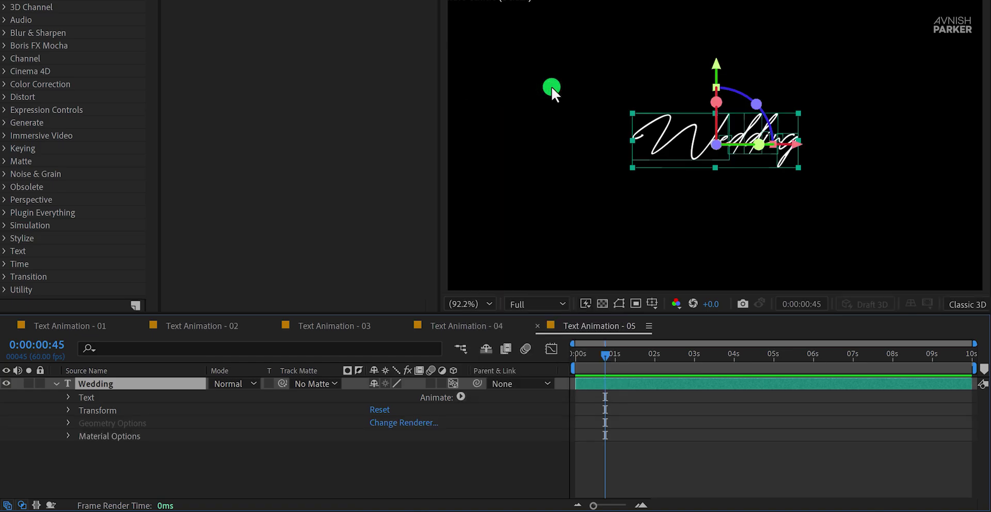
Step: Add an Anchor Point text animator to the Wedding layer and set its value to 0, 134, 0
click(459, 396)
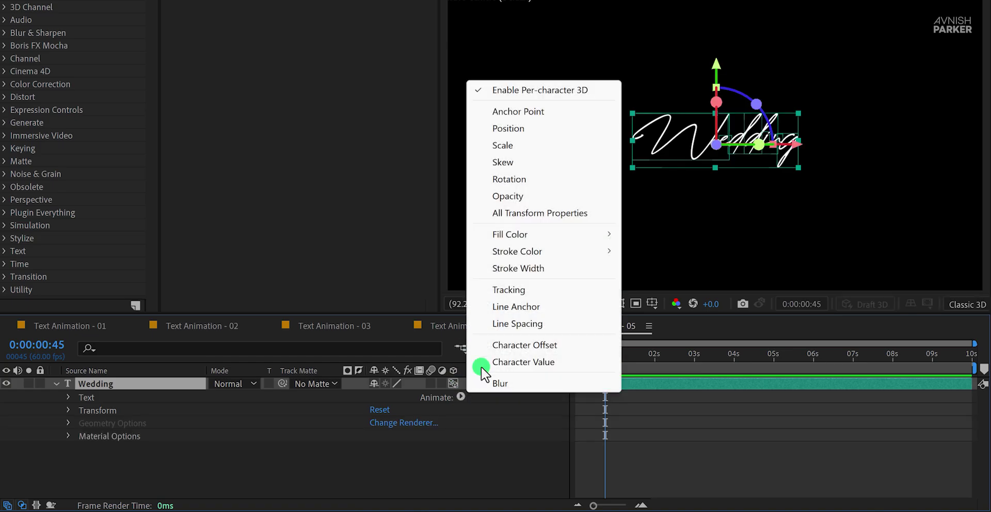
click(534, 114)
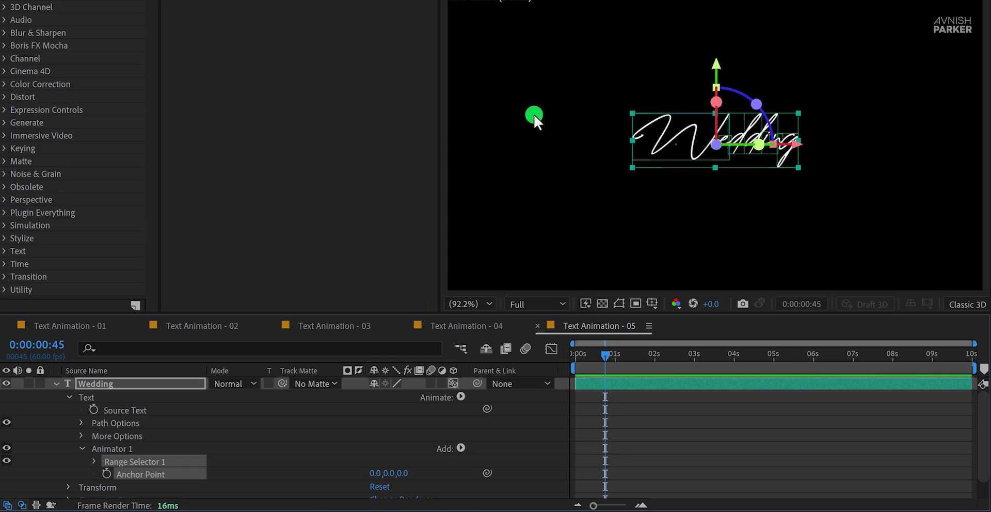
click(297, 471)
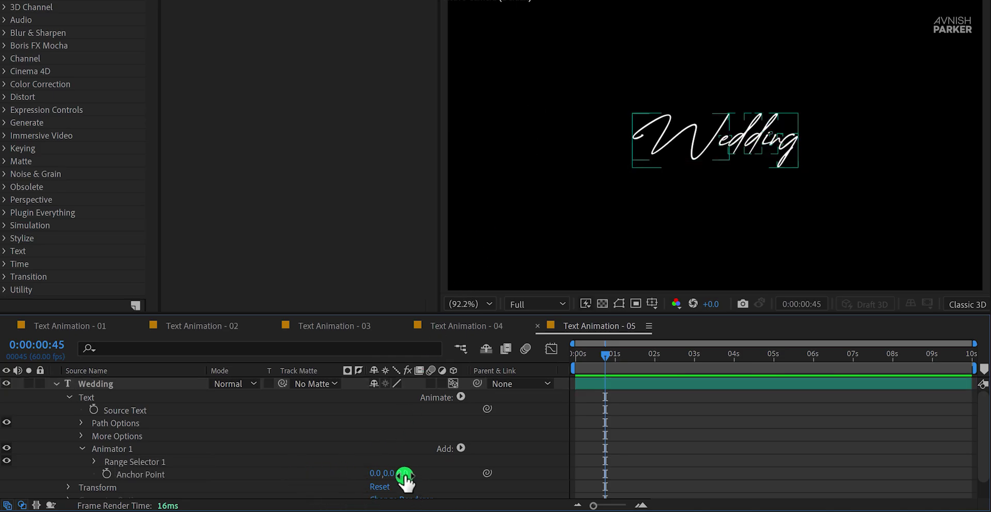
drag(388, 473, 494, 467)
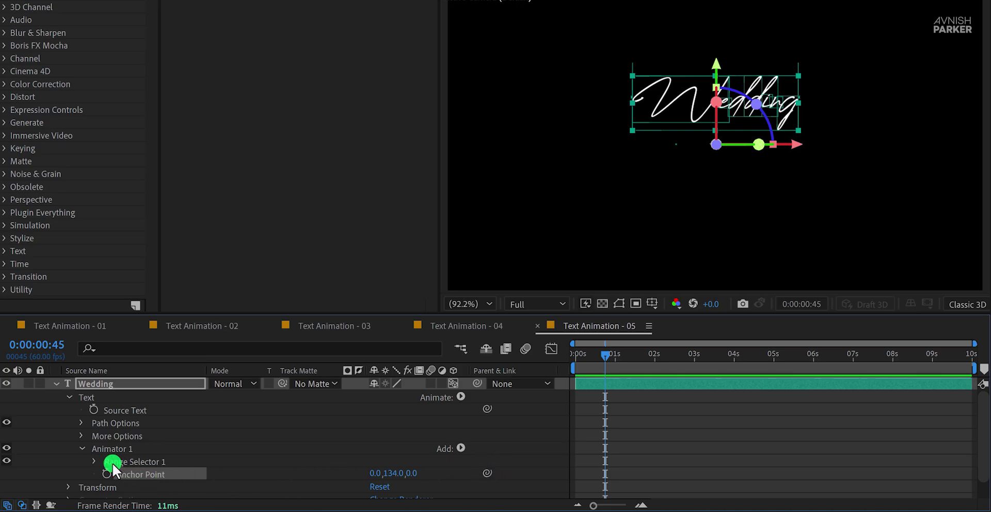
Step: Keyframe the range selector's Offset from -100% at 0 seconds to 100% at about 2 seconds (0:00:02:01)
click(95, 461)
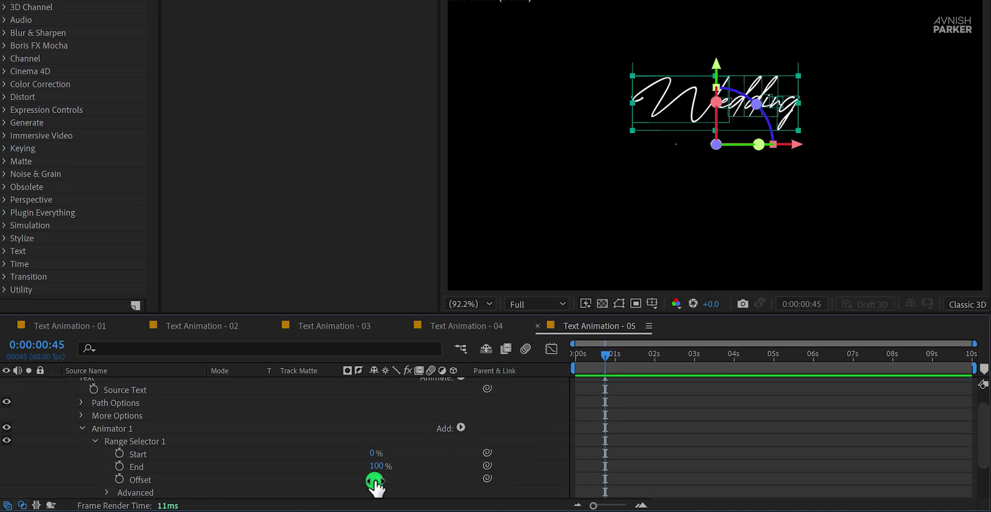
drag(375, 480, 237, 471)
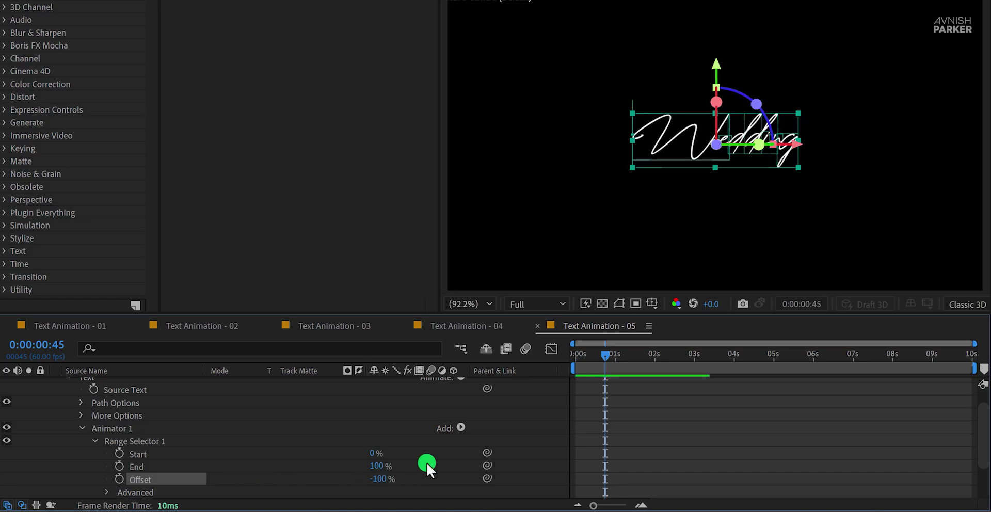
drag(580, 370, 558, 359)
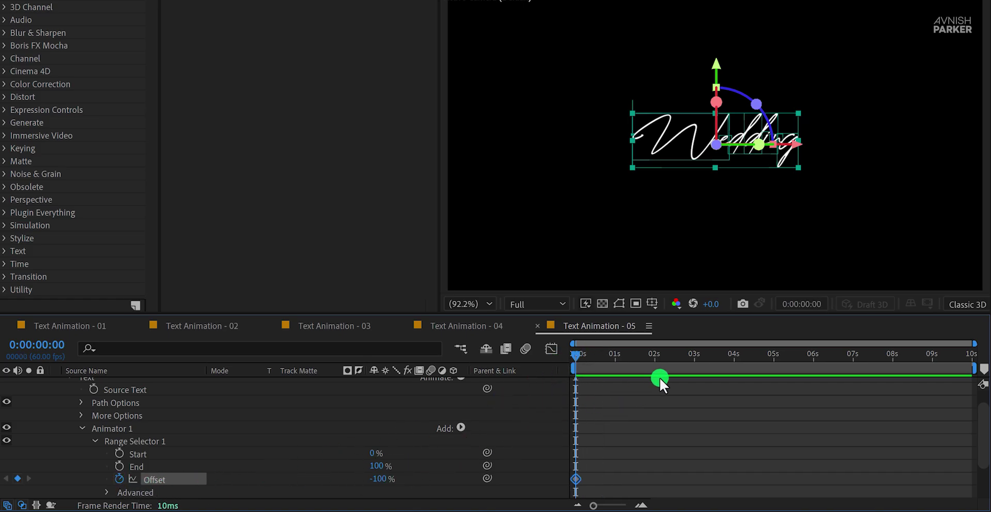
click(652, 359)
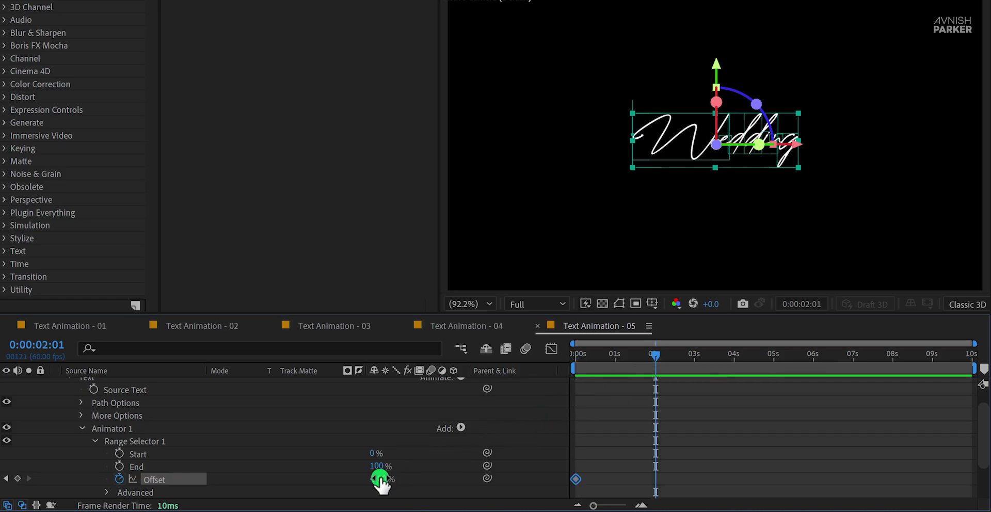
drag(381, 479, 553, 467)
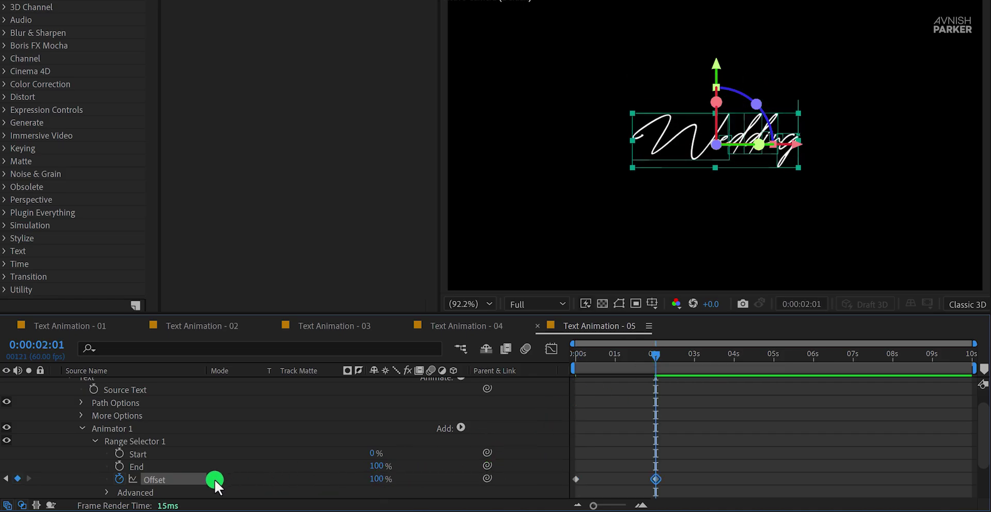
Step: Set the range selector's advanced Shape to Ramp Up and preview the text animation
click(108, 494)
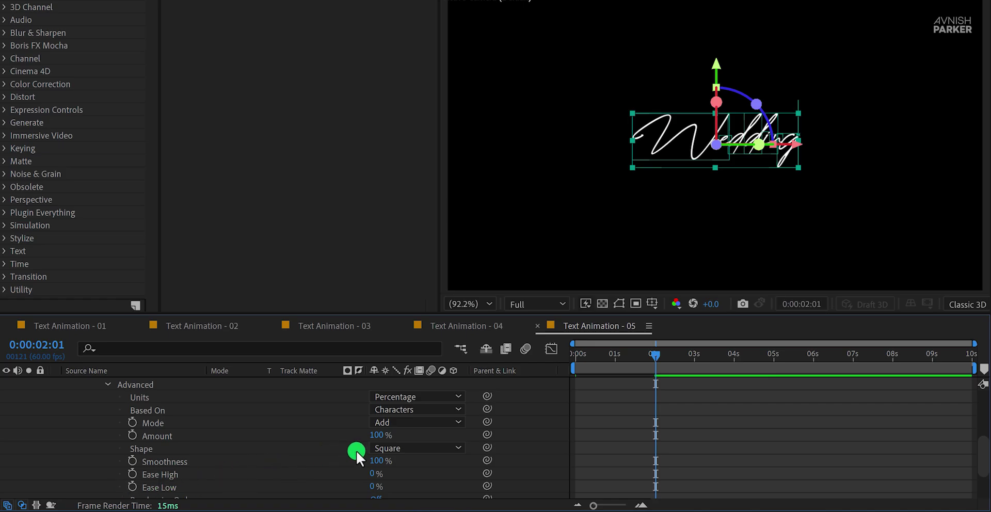
click(375, 448)
click(413, 368)
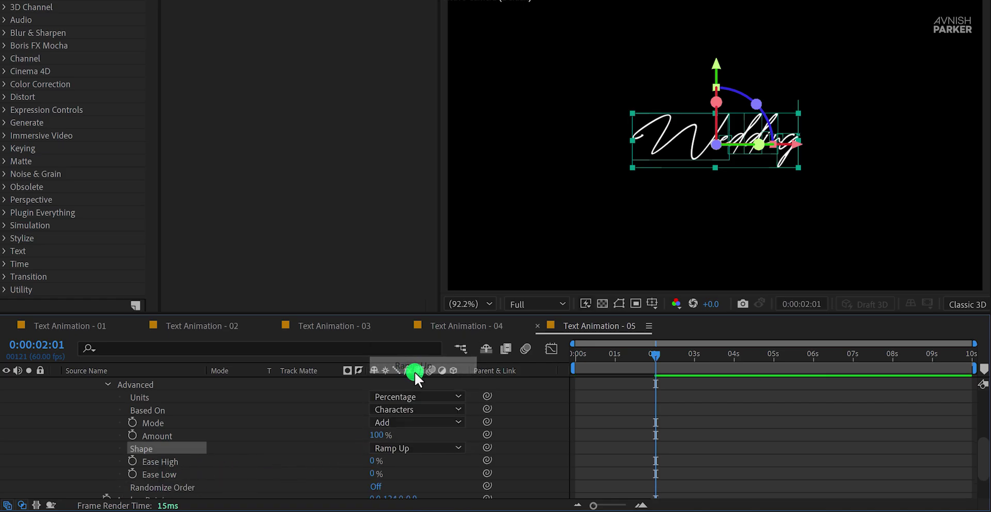
click(512, 425)
key(space)
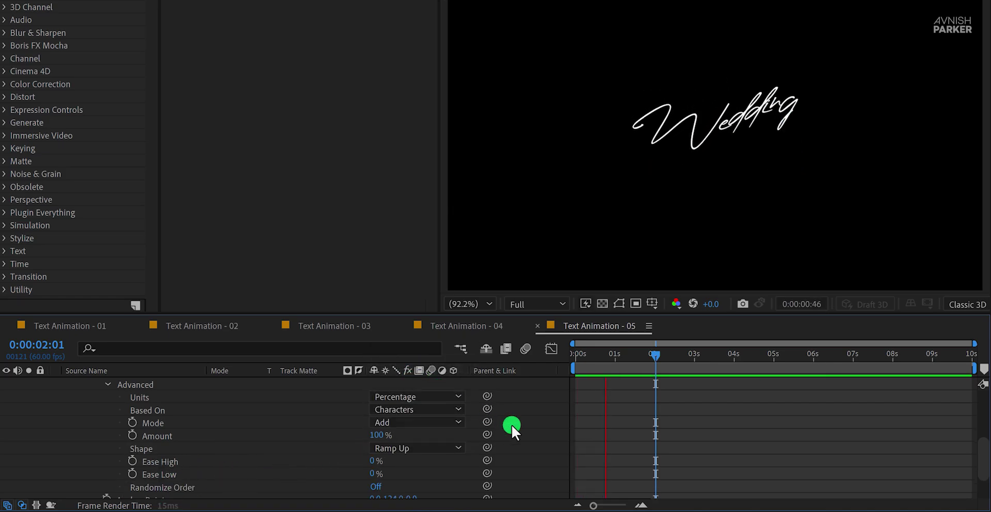
key(space)
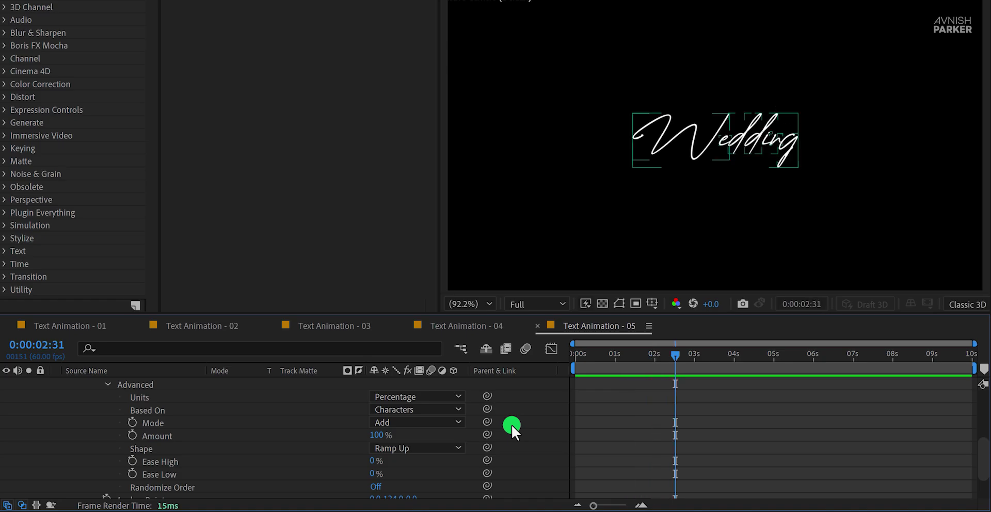
Step: Set the range selector's Ease High and Ease Low to 50%
click(375, 461)
text(50)
key(Tab)
text(50)
key(Return)
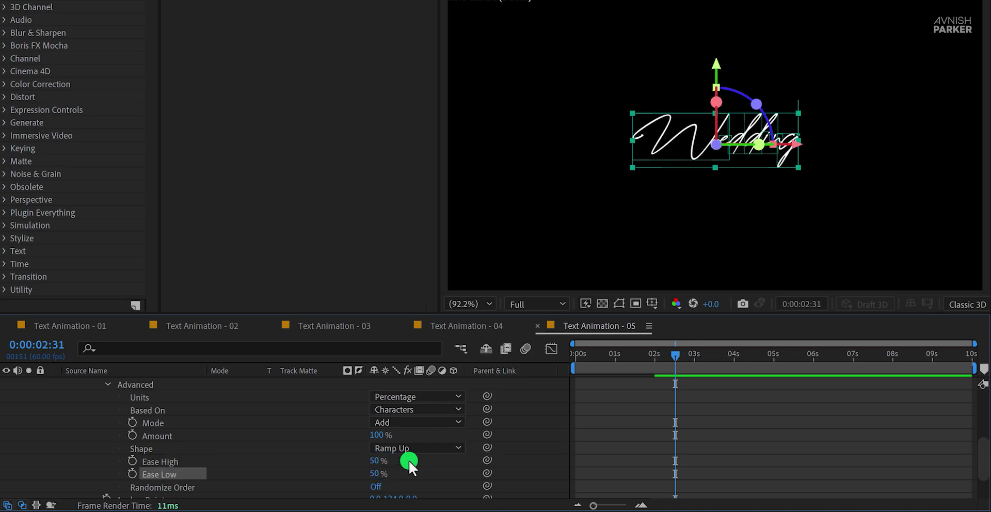
Step: Add a Scale property to Animator 1, set it to 0%, and preview the letters scaling in
scroll(408, 460, down, 2)
scroll(437, 451, up, 3)
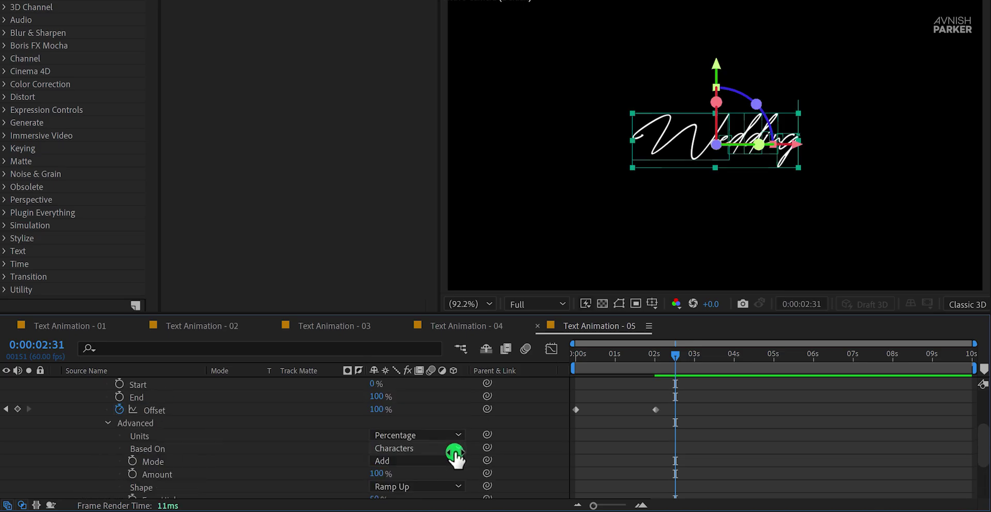
scroll(534, 439, up, 2)
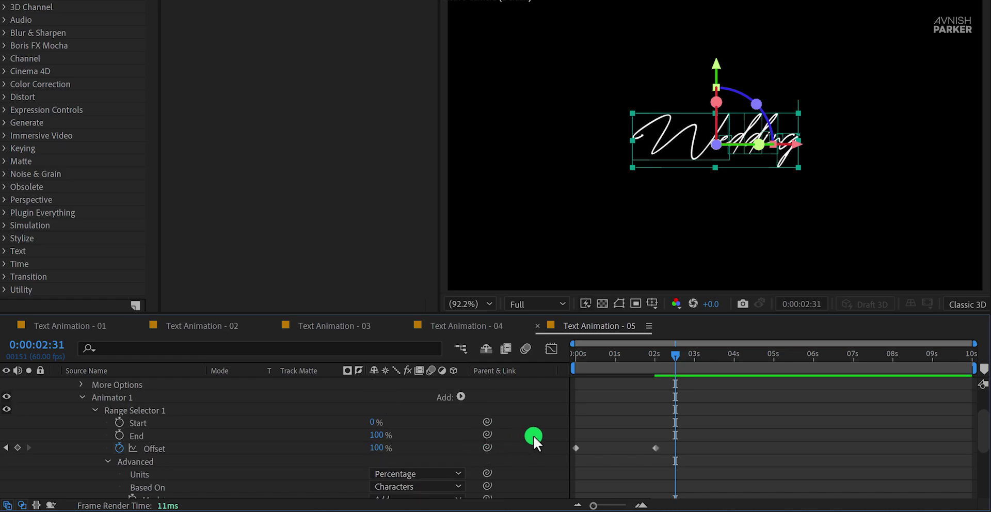
click(460, 396)
mouse_move(484, 403)
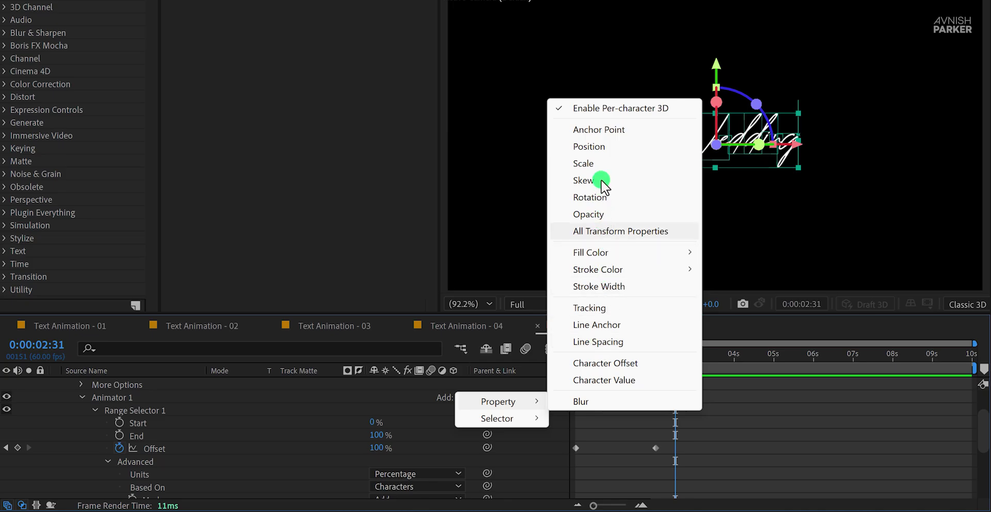
click(600, 164)
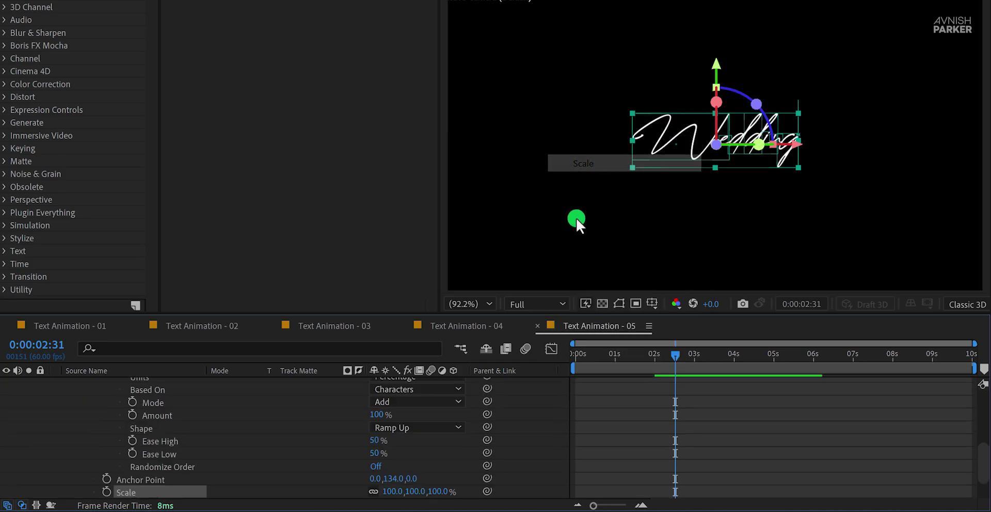
click(433, 492)
text(0)
key(Return)
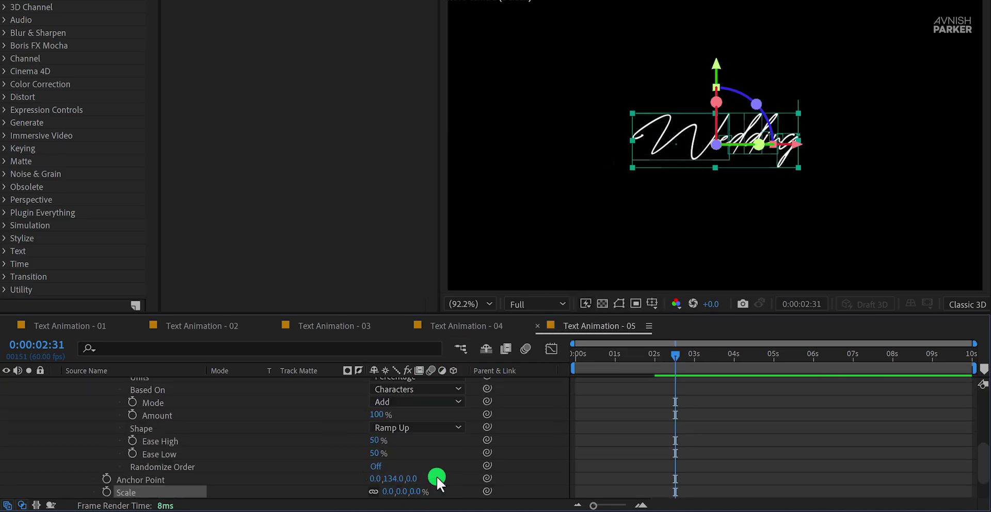
key(space)
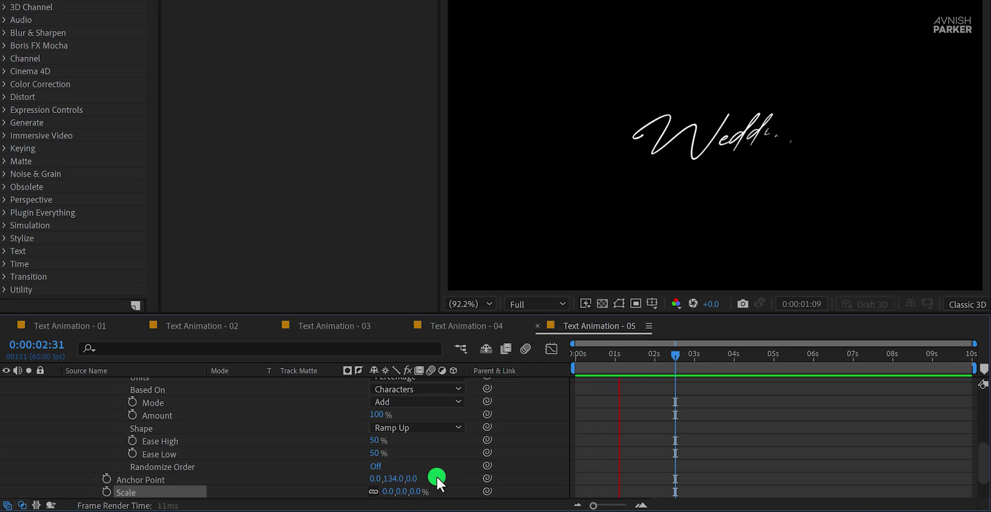
key(space)
key(space)
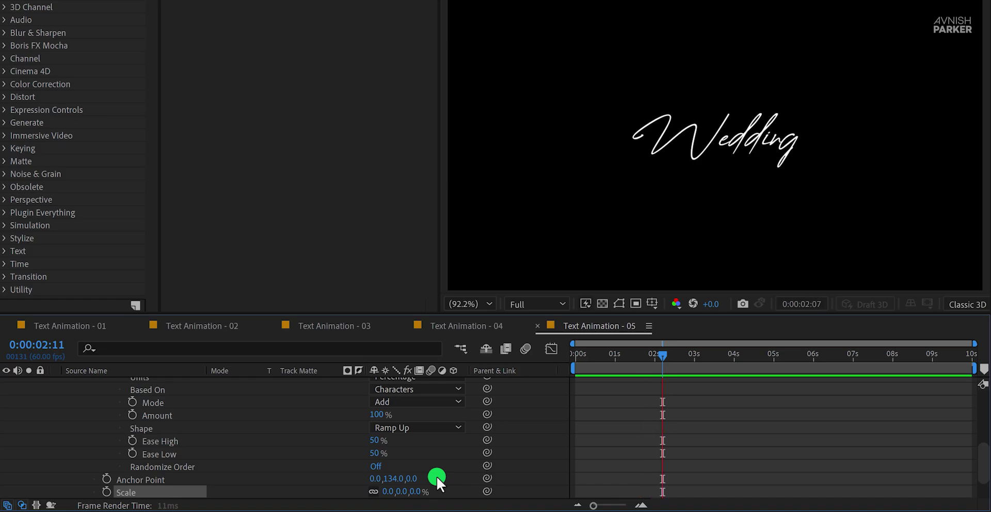
key(space)
Step: Add a Rotation property to Animator 1, set Y Rotation to 90°, and preview the animation
scroll(438, 476, up, 5)
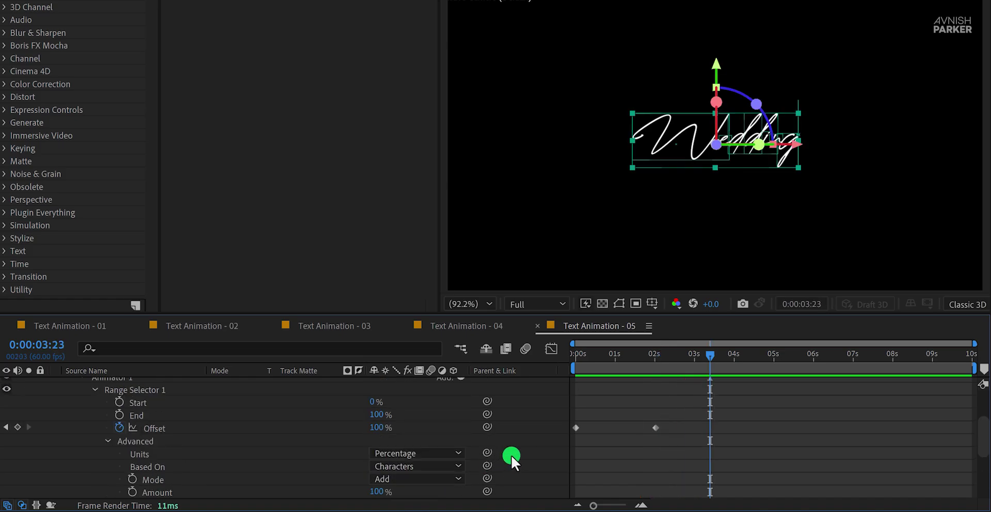
scroll(511, 455, up, 3)
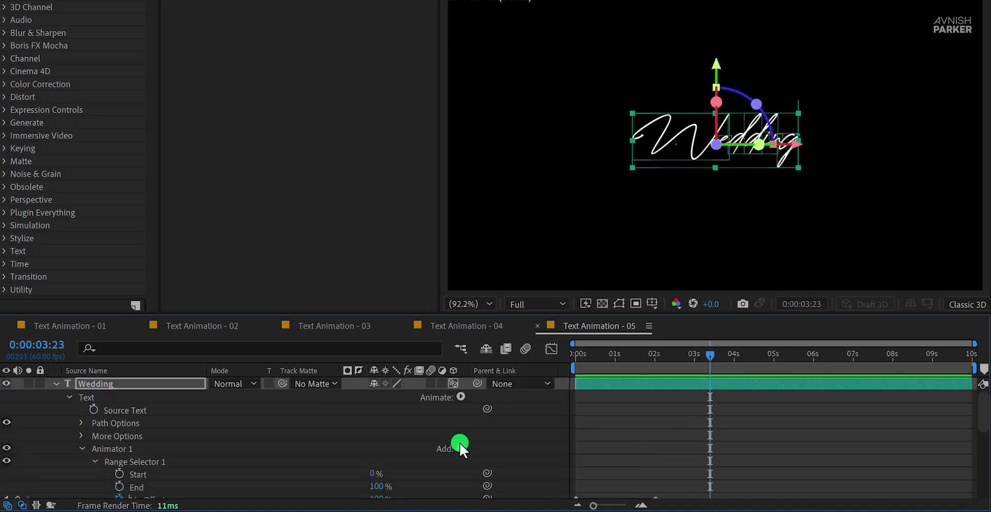
click(459, 445)
click(503, 453)
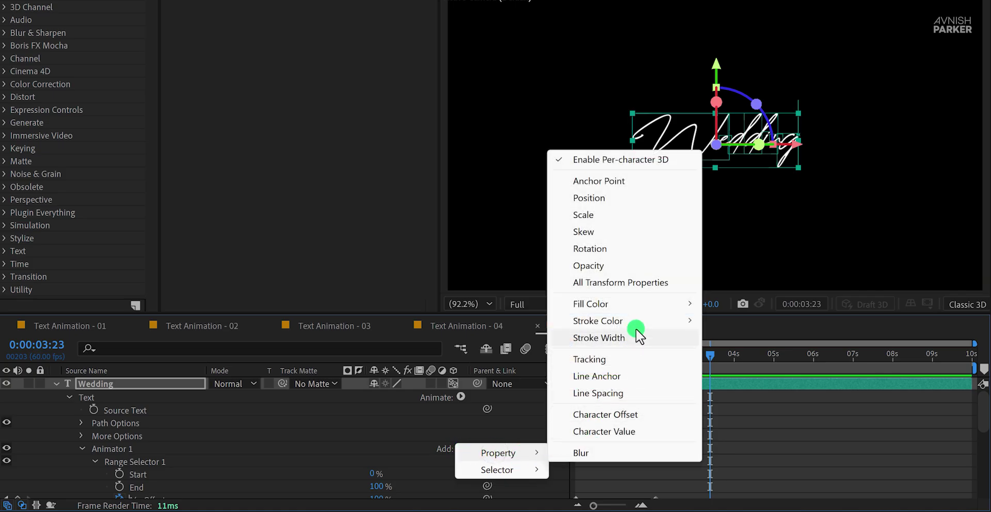
click(583, 249)
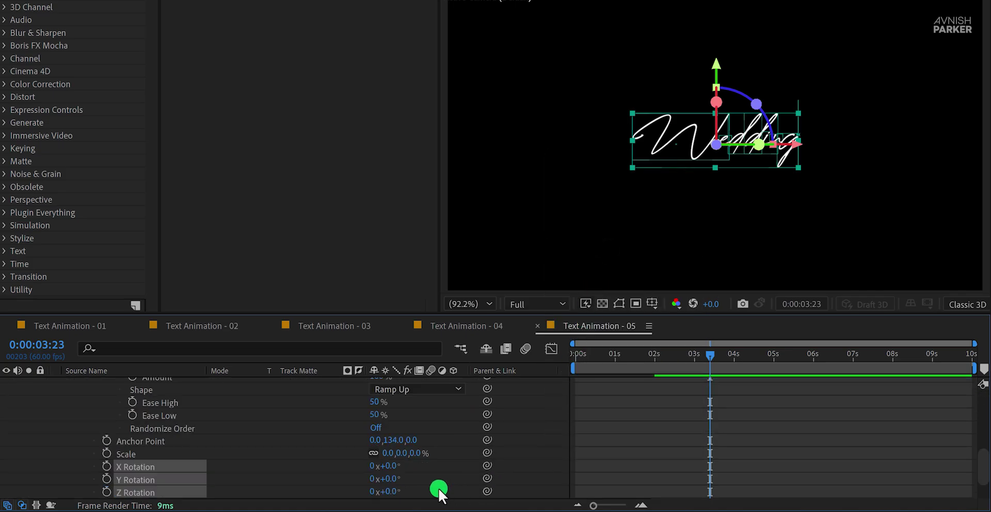
click(438, 488)
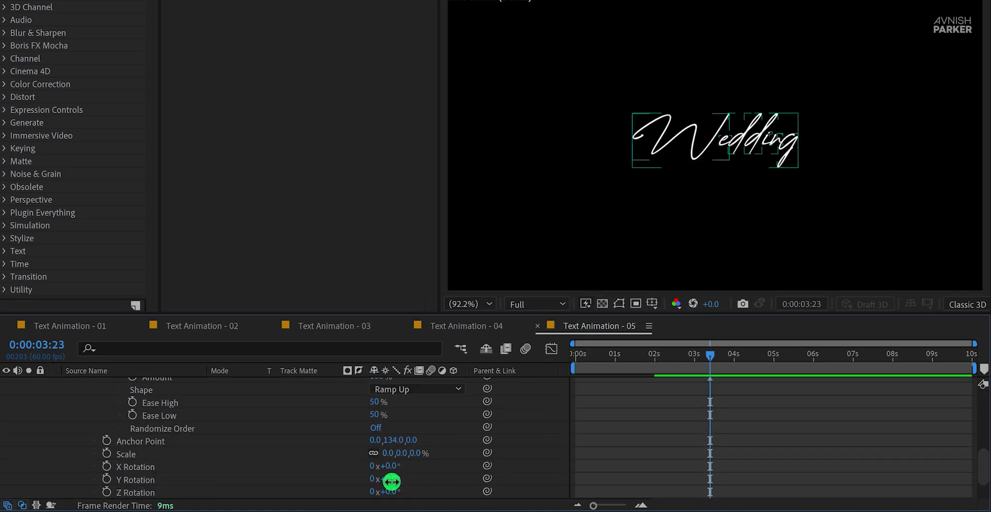
click(392, 480)
text(90)
key(Return)
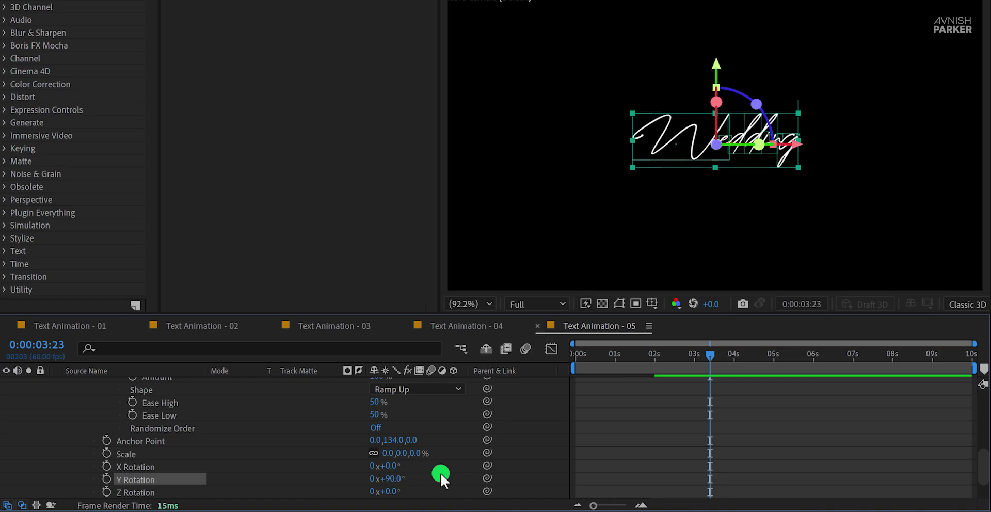
key(space)
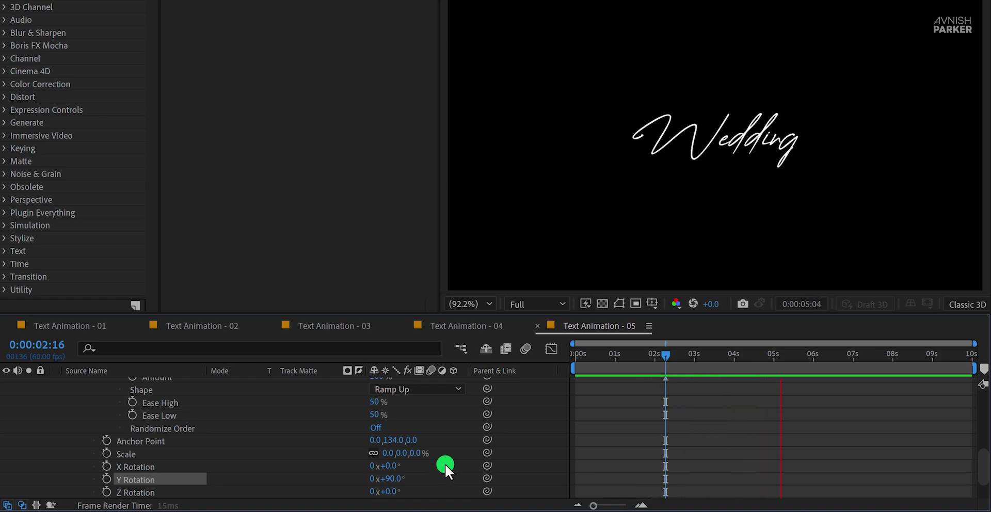
key(space)
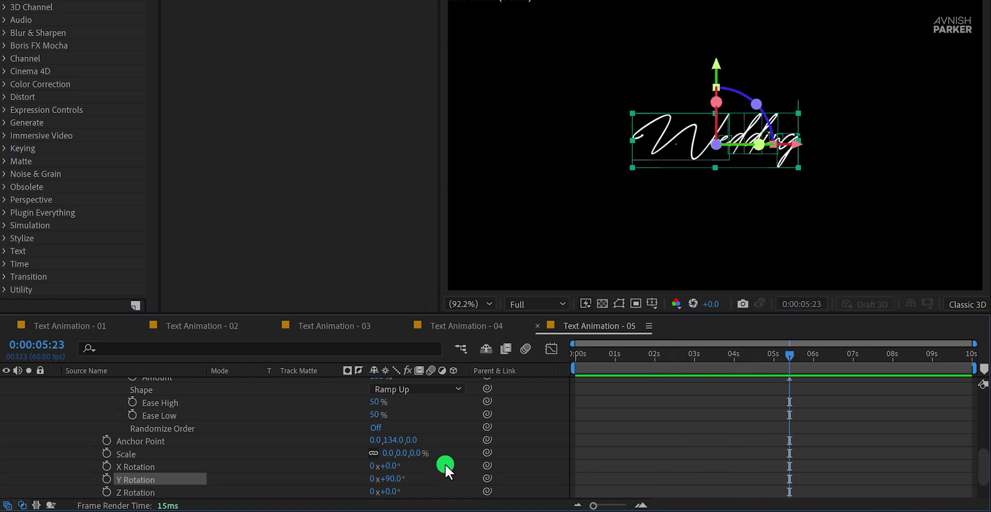
Step: Reset the animator's Anchor Point to 0.0,0.0,0.0 and preview the text animation
click(392, 440)
key(Return)
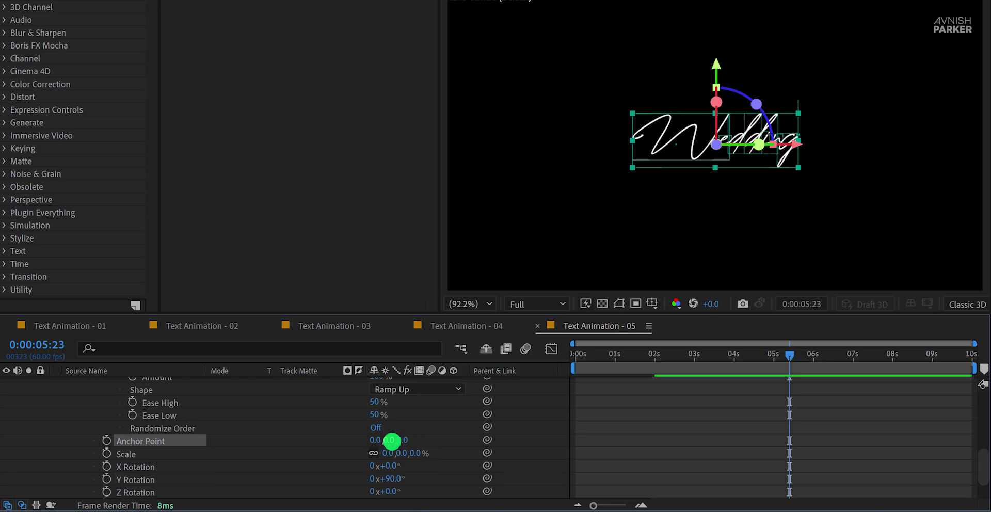
click(432, 435)
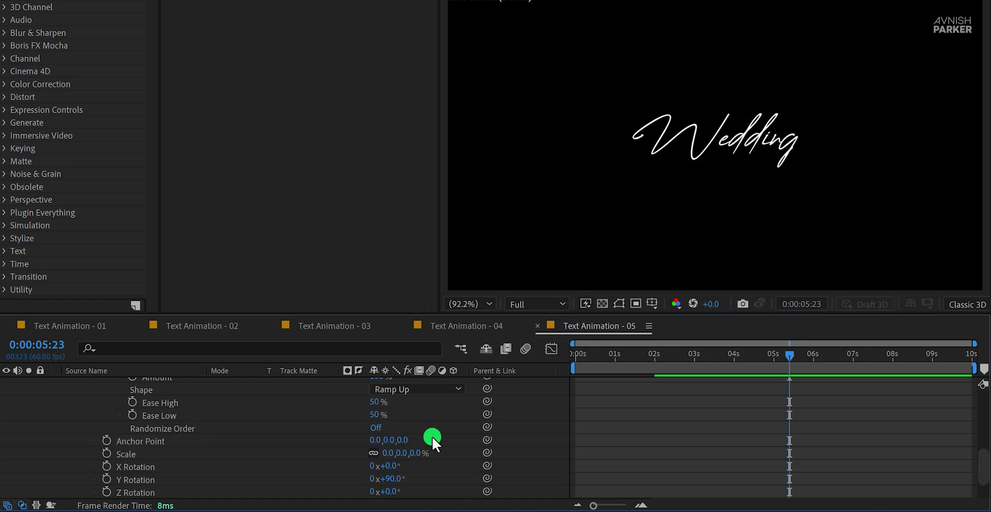
key(space)
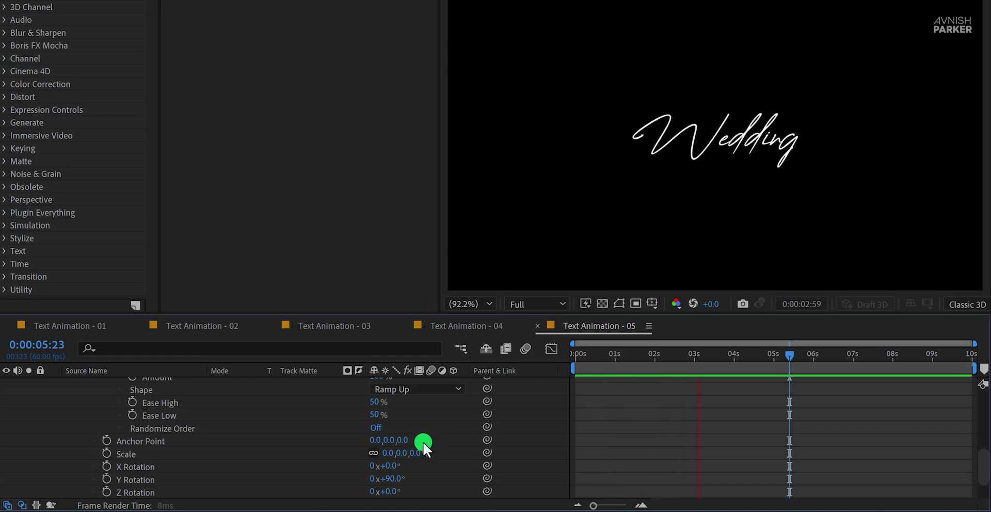
key(space)
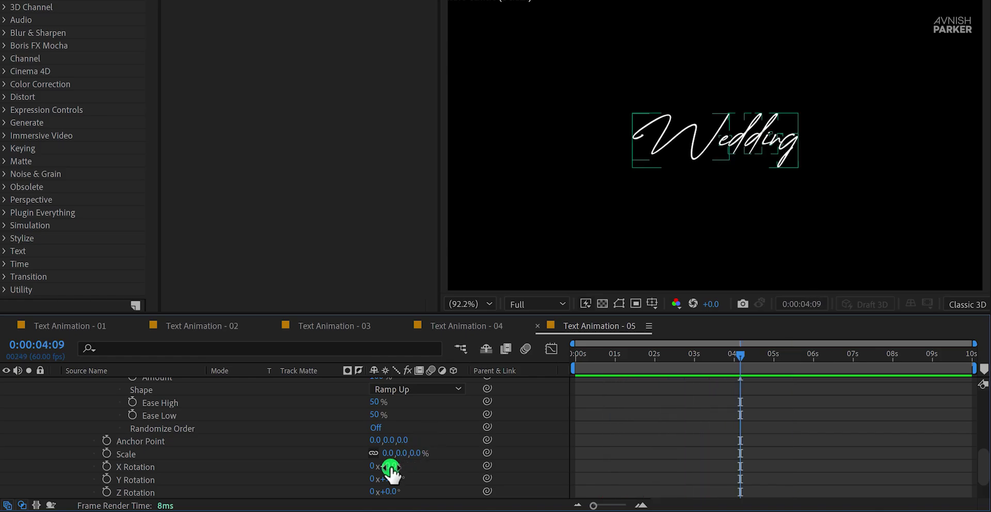
Step: Set the animator's X Rotation to 30° and play the animation again
drag(390, 467, 424, 467)
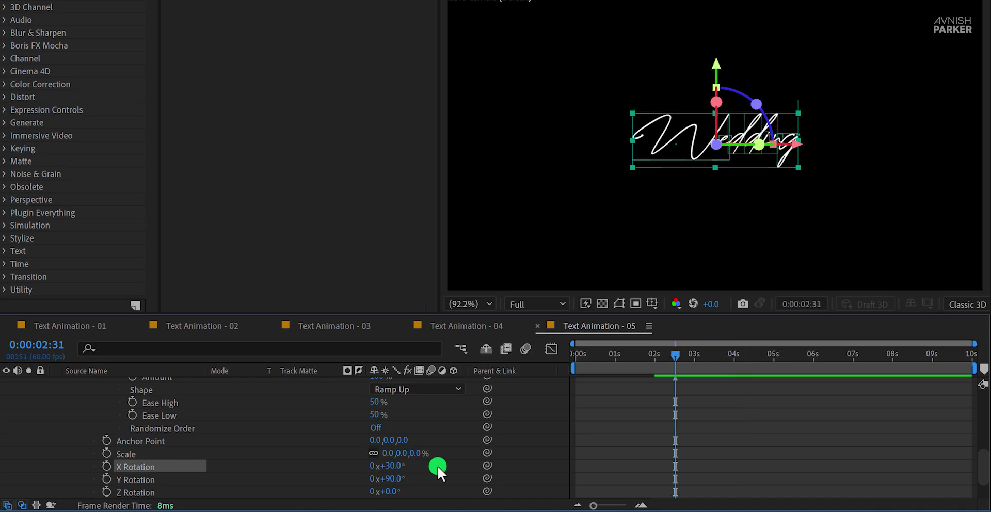
key(space)
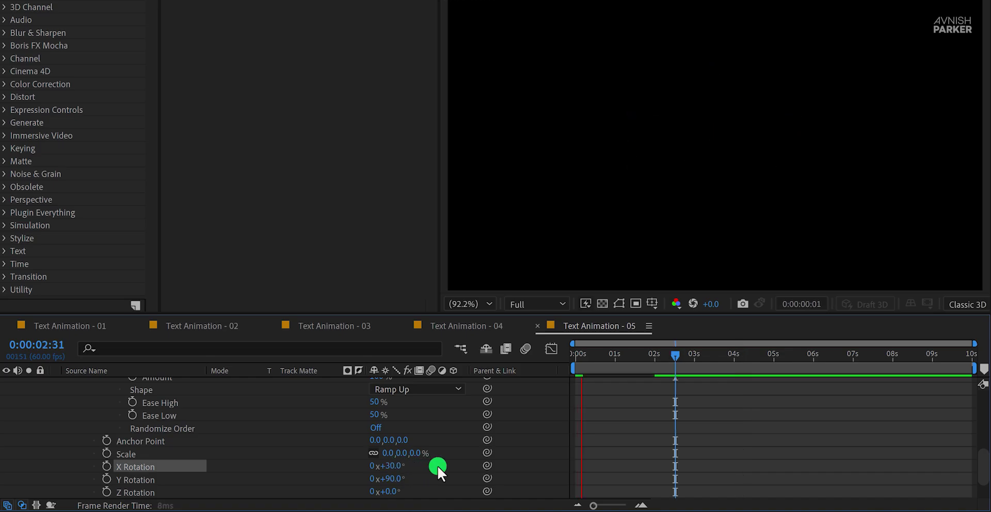